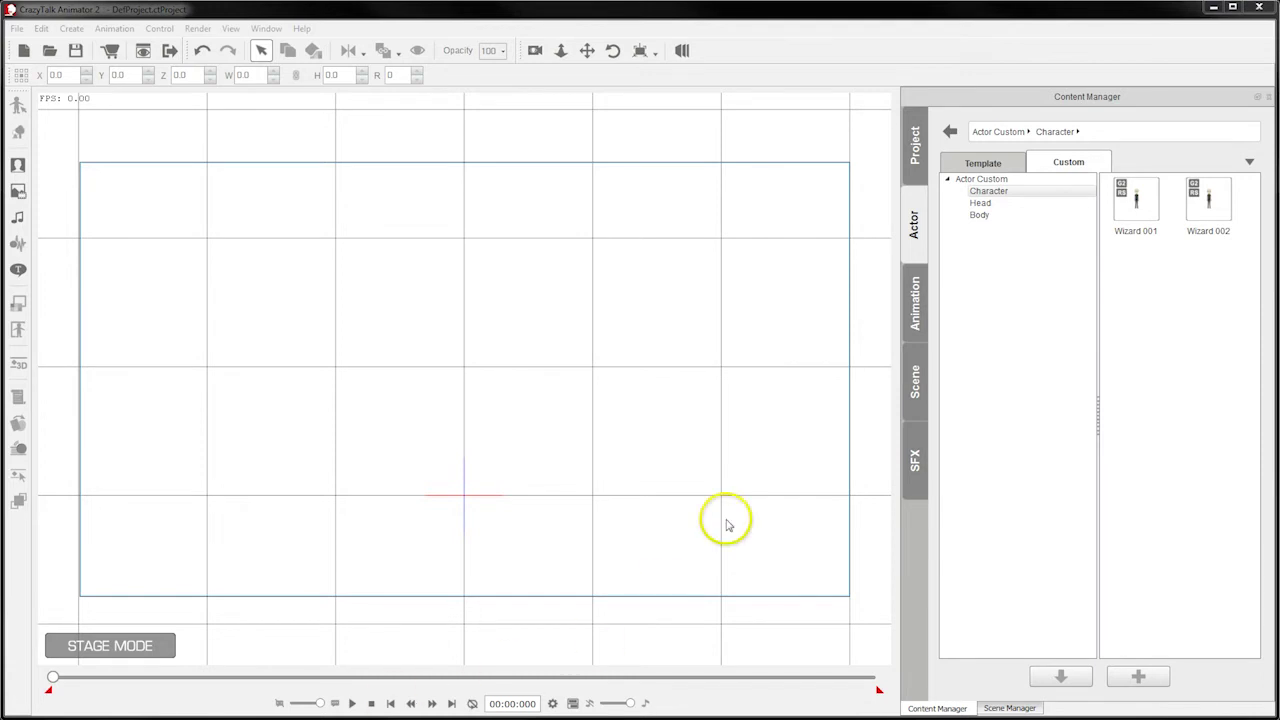
Step: Switch the custom actor library to large thumbnails and select Wizard 002
left_click(1249, 161)
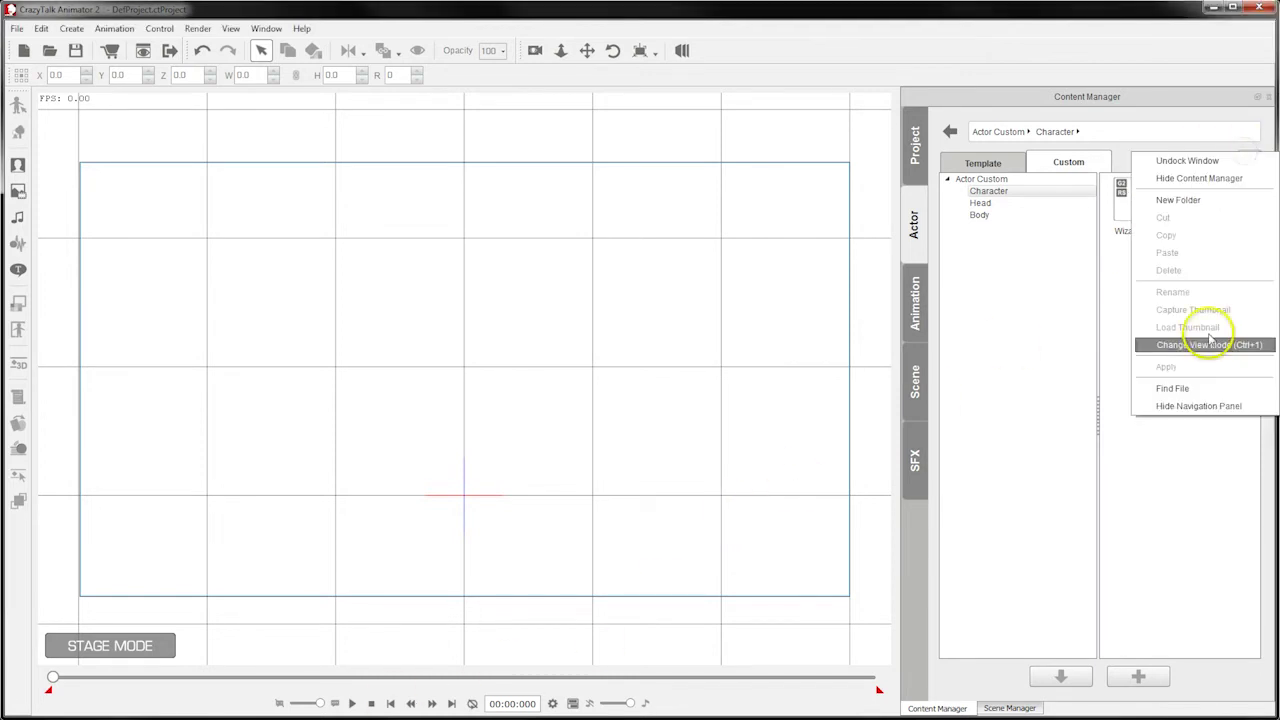
left_click(1210, 343)
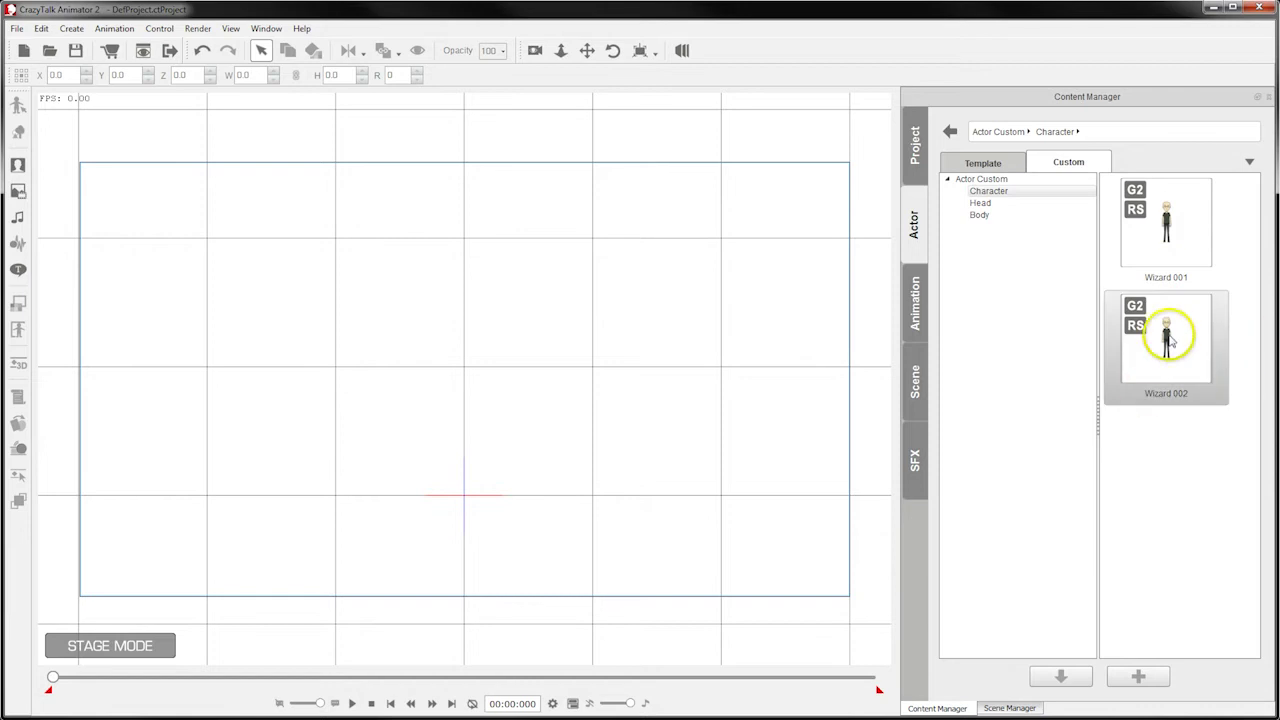
left_click(1170, 340)
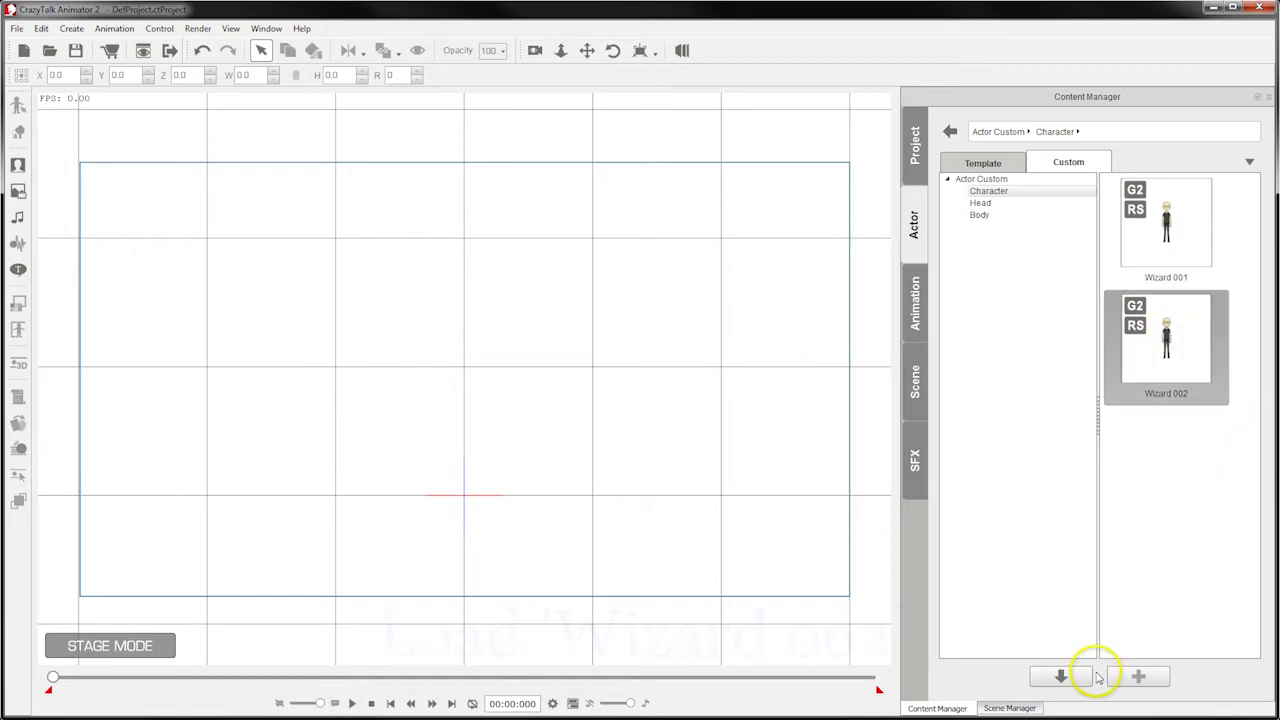
Step: Load Wizard 002 onto the stage and let it finish loading
left_click(1062, 678)
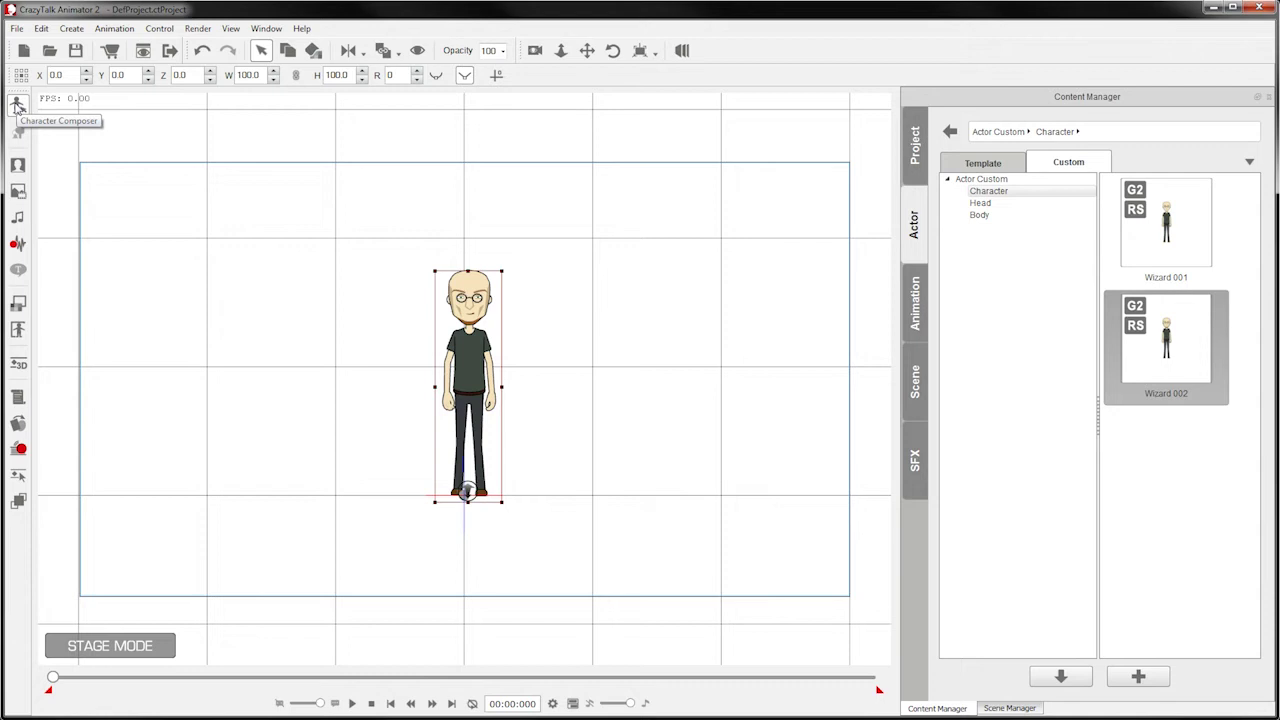
Step: Open the wizard in Character Composer and select its head
left_click(16, 105)
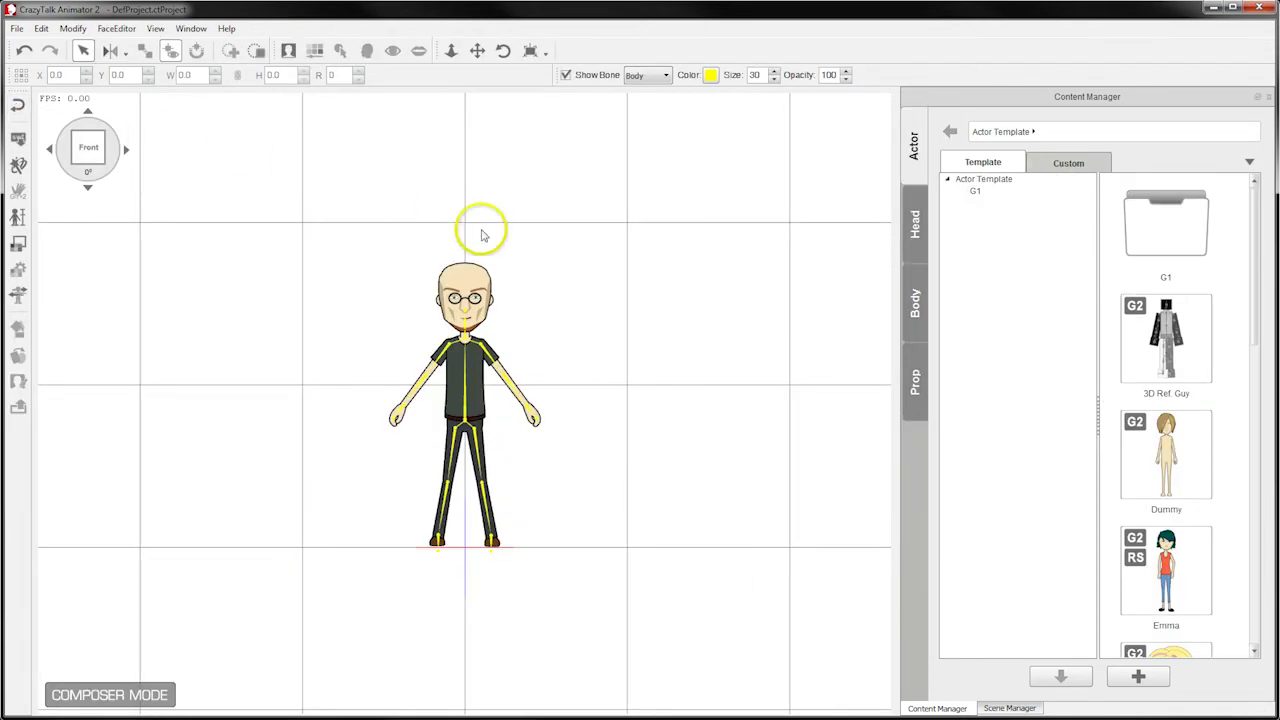
left_click(510, 276)
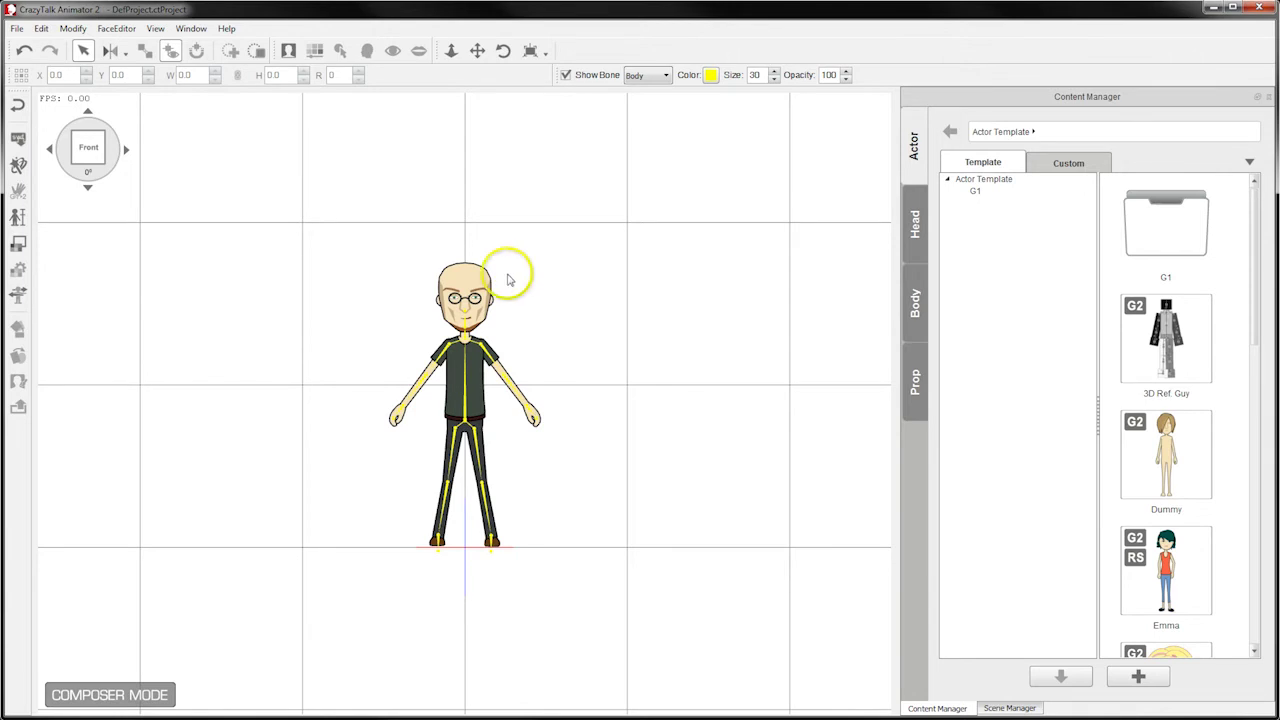
left_click(467, 277)
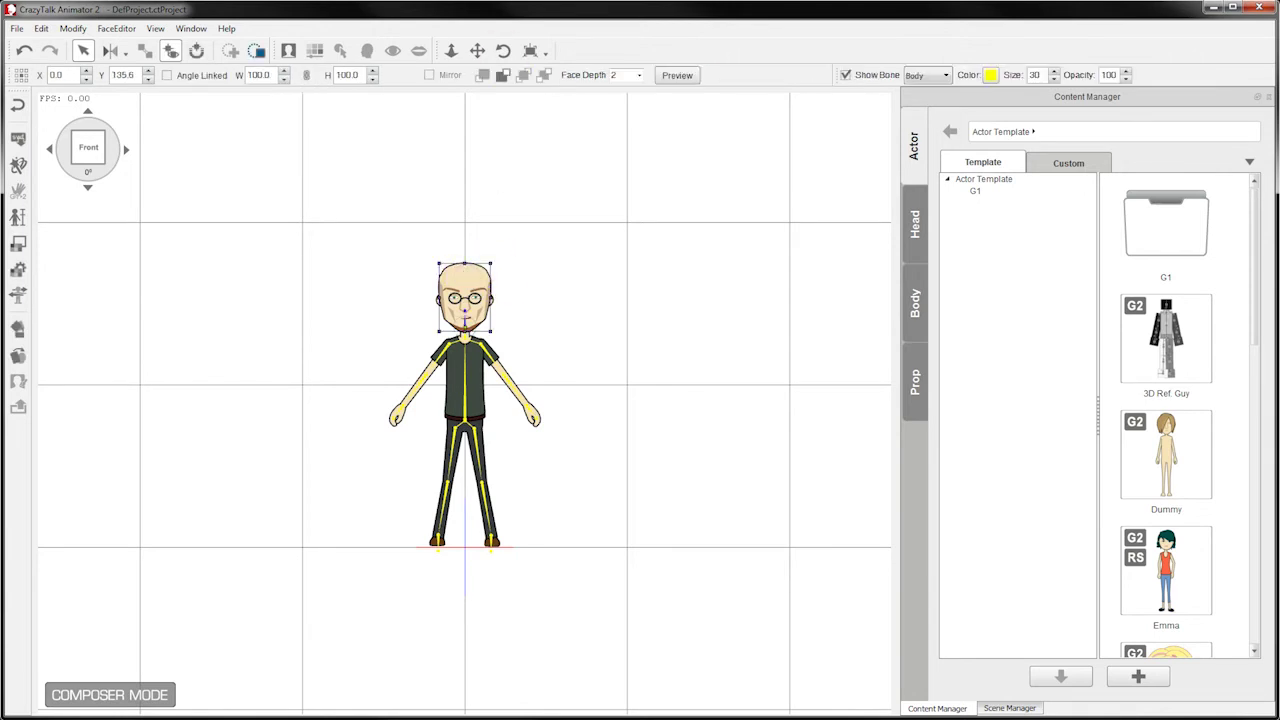
left_click(529, 50)
Step: Zoom the canvas in to a close-up of the wizard's face
left_click(448, 50)
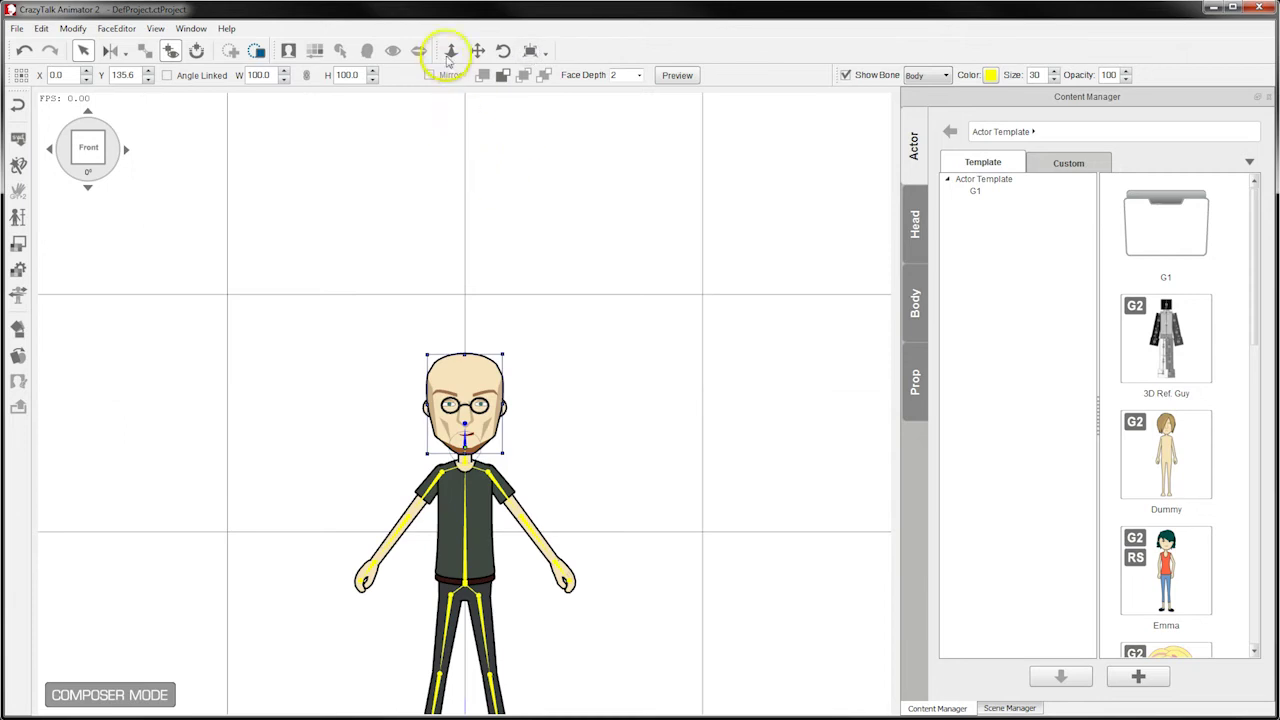
left_click(620, 315)
left_click_drag(620, 315, 583, 64)
left_click_drag(671, 360, 670, 305)
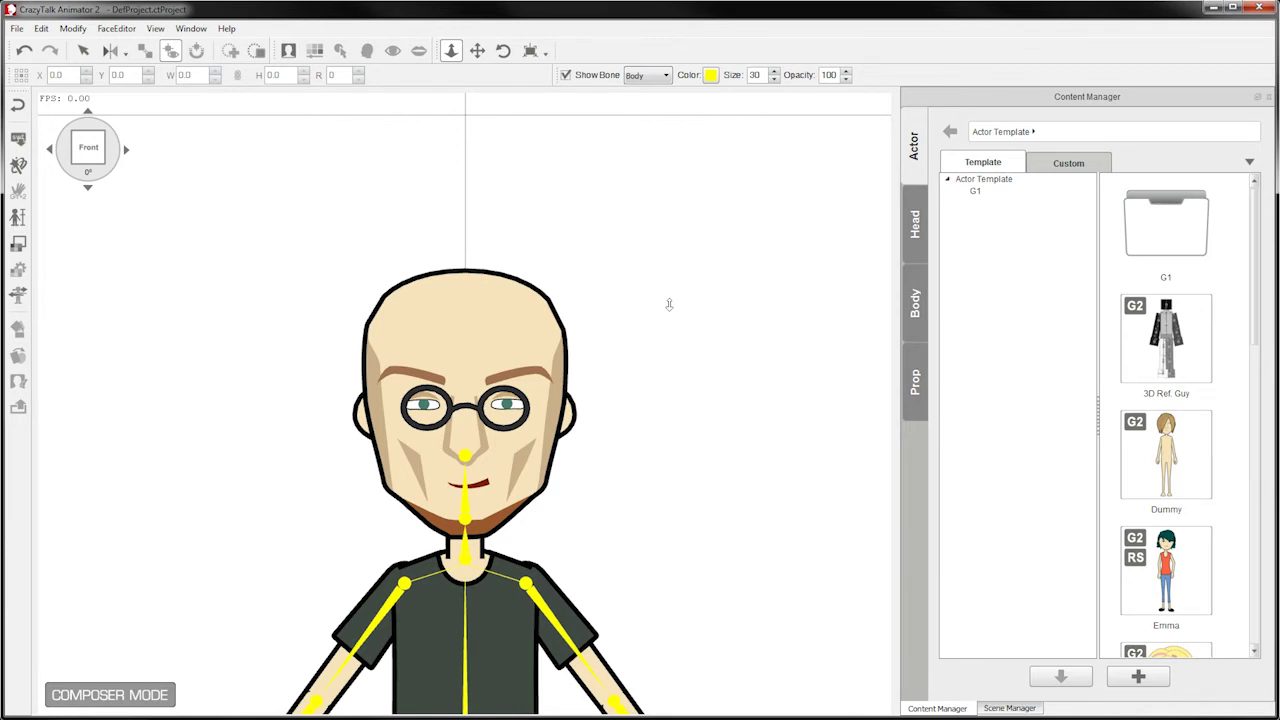
left_click(477, 50)
left_click_drag(588, 293, 600, 317)
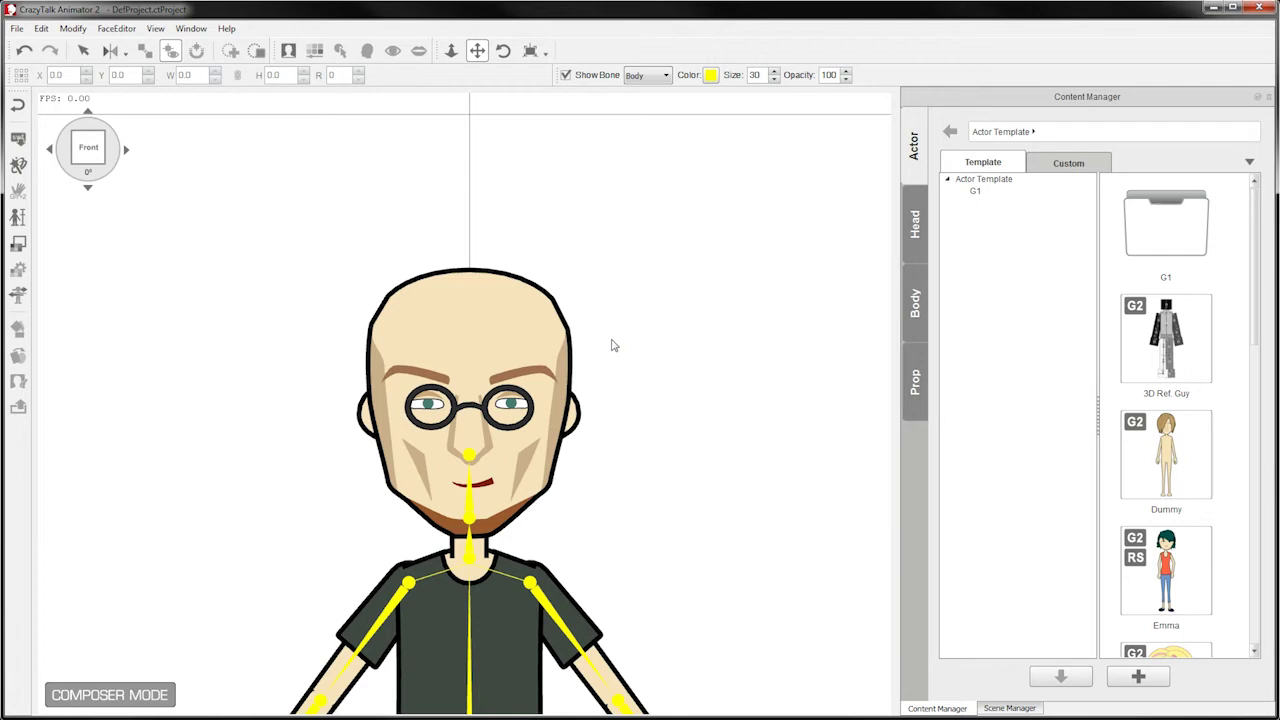
left_click(580, 322)
left_click(520, 328)
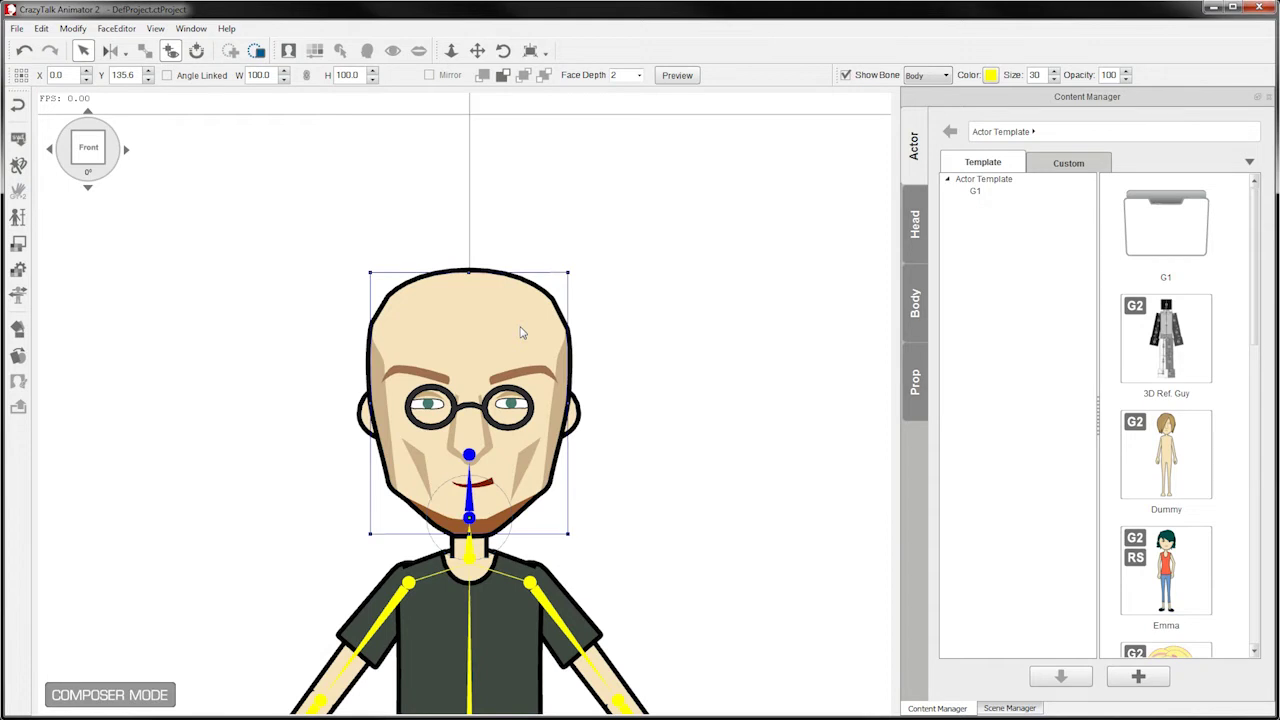
left_click(762, 241)
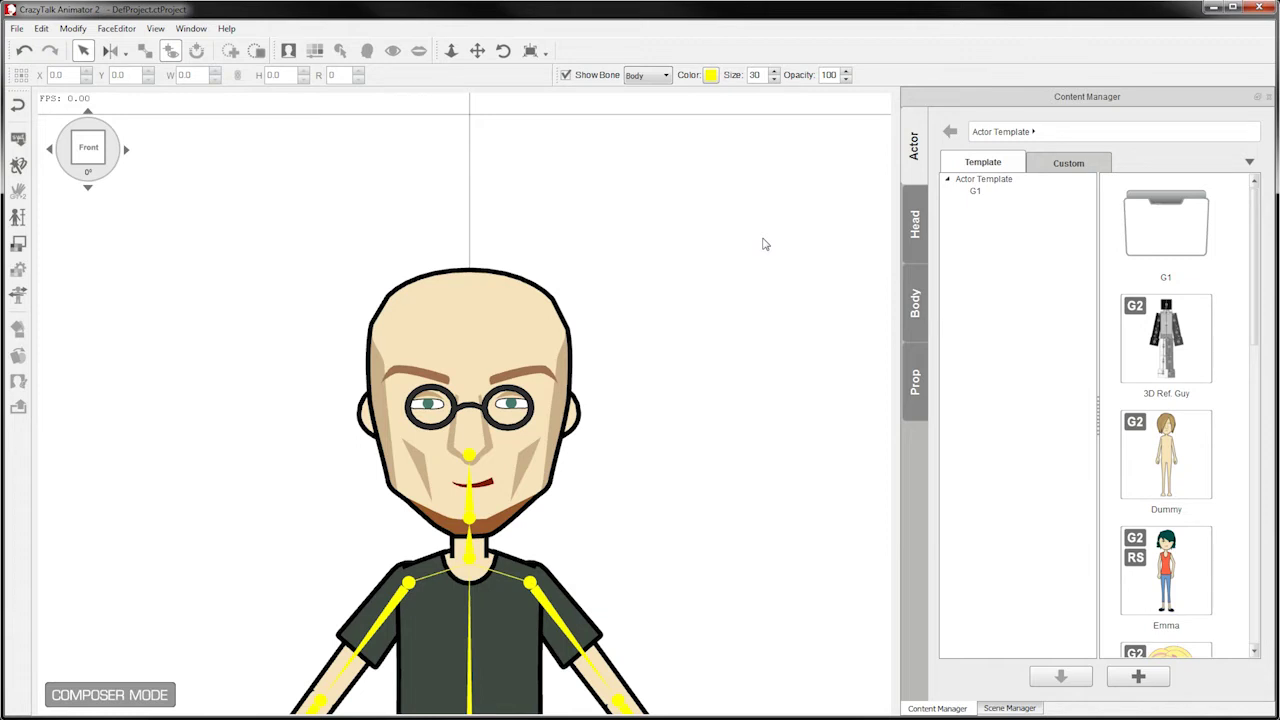
left_click(477, 51)
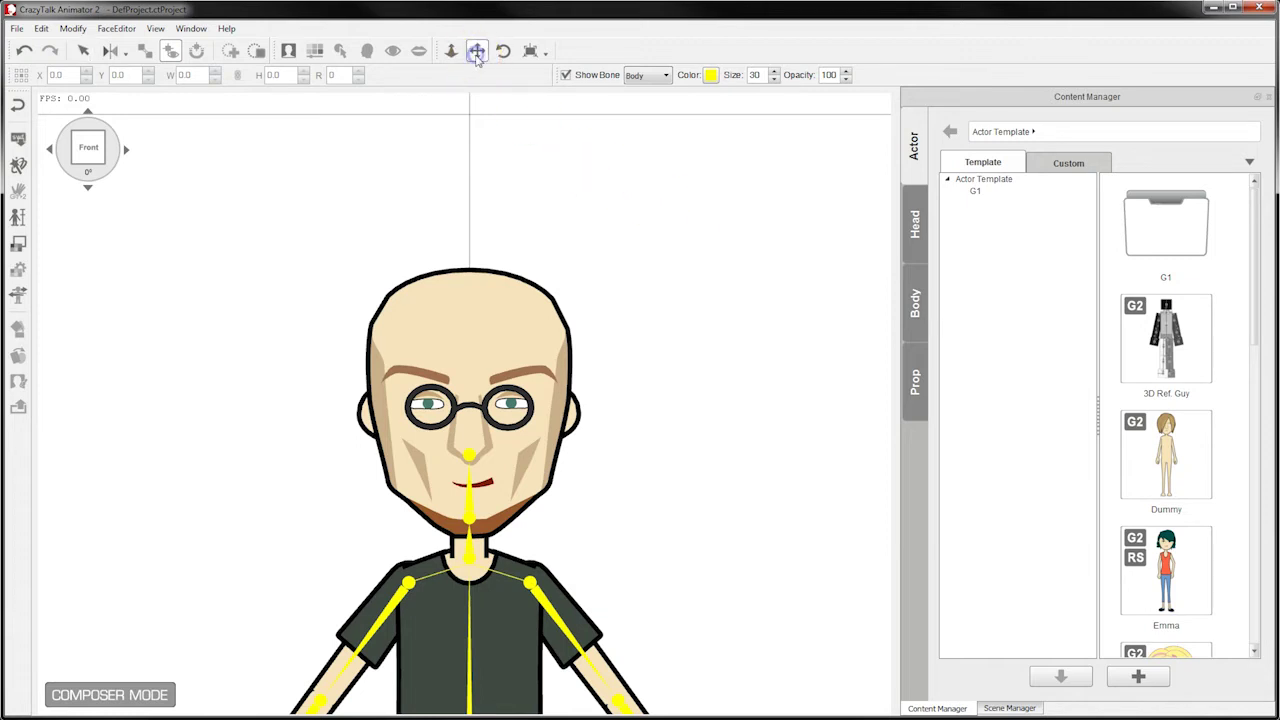
left_click(534, 345)
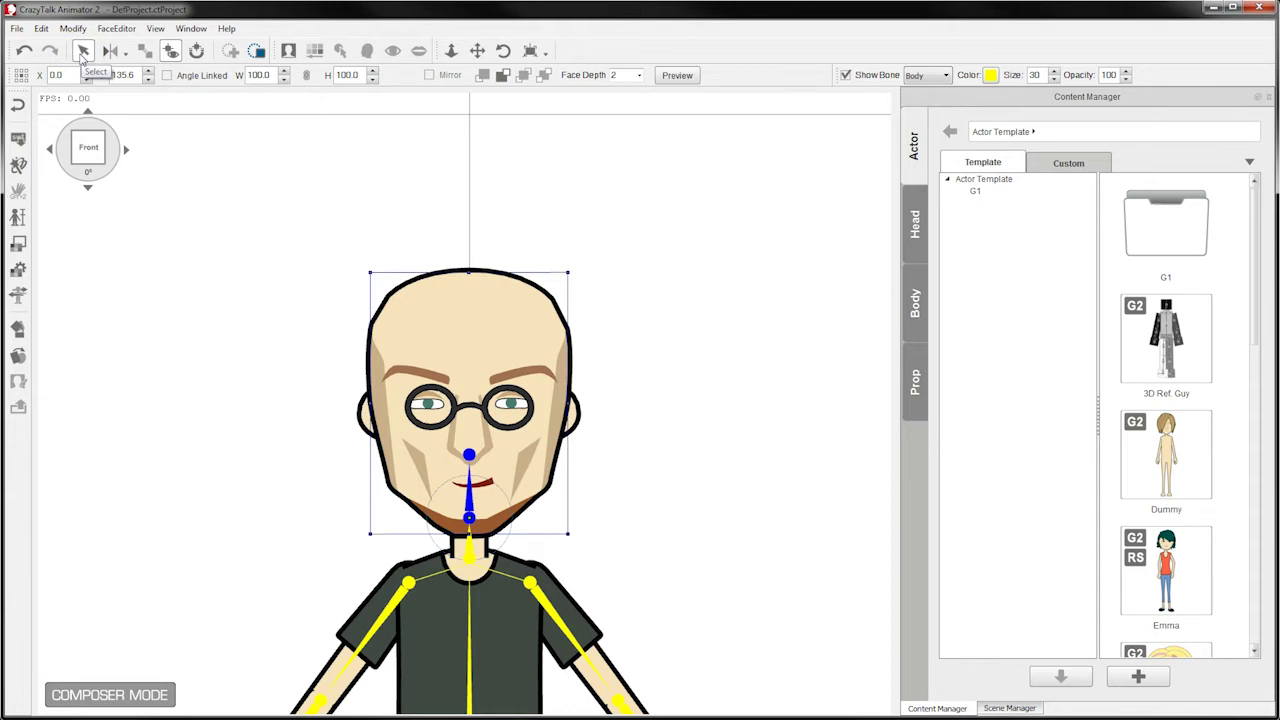
left_click(83, 52)
left_click(428, 385)
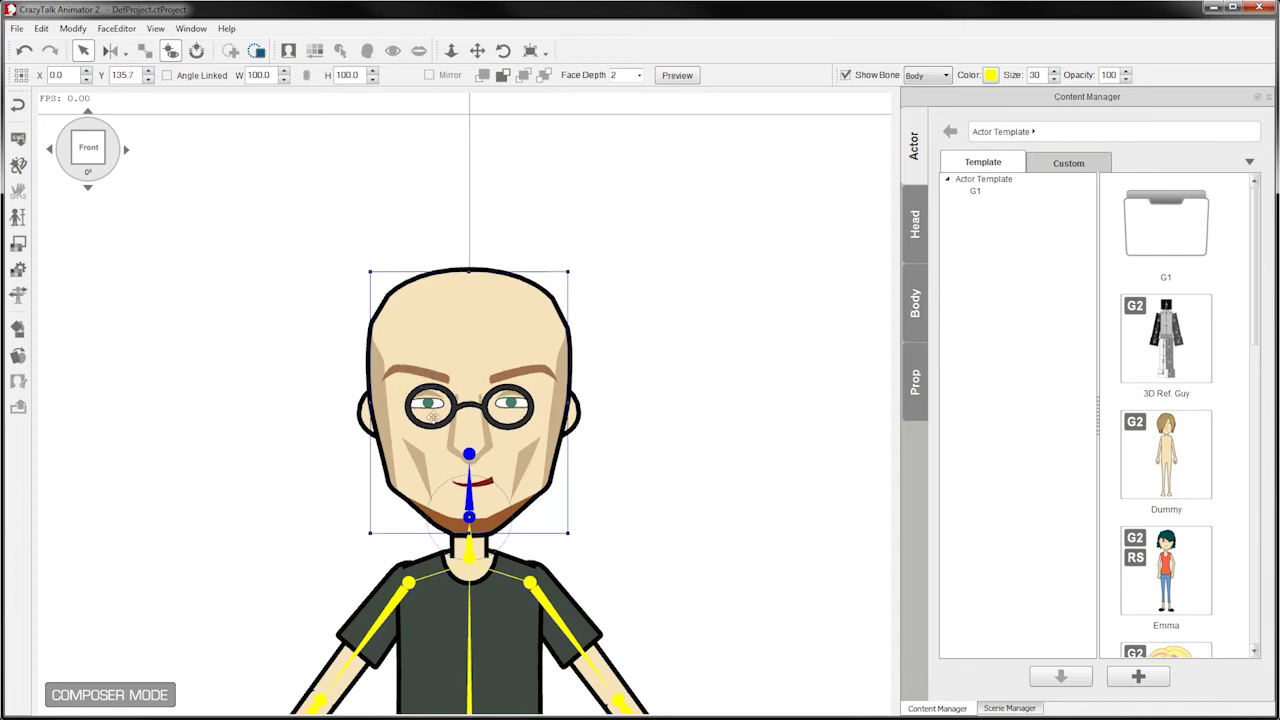
left_click(444, 616)
left_click(444, 352)
key("ctrl+z")
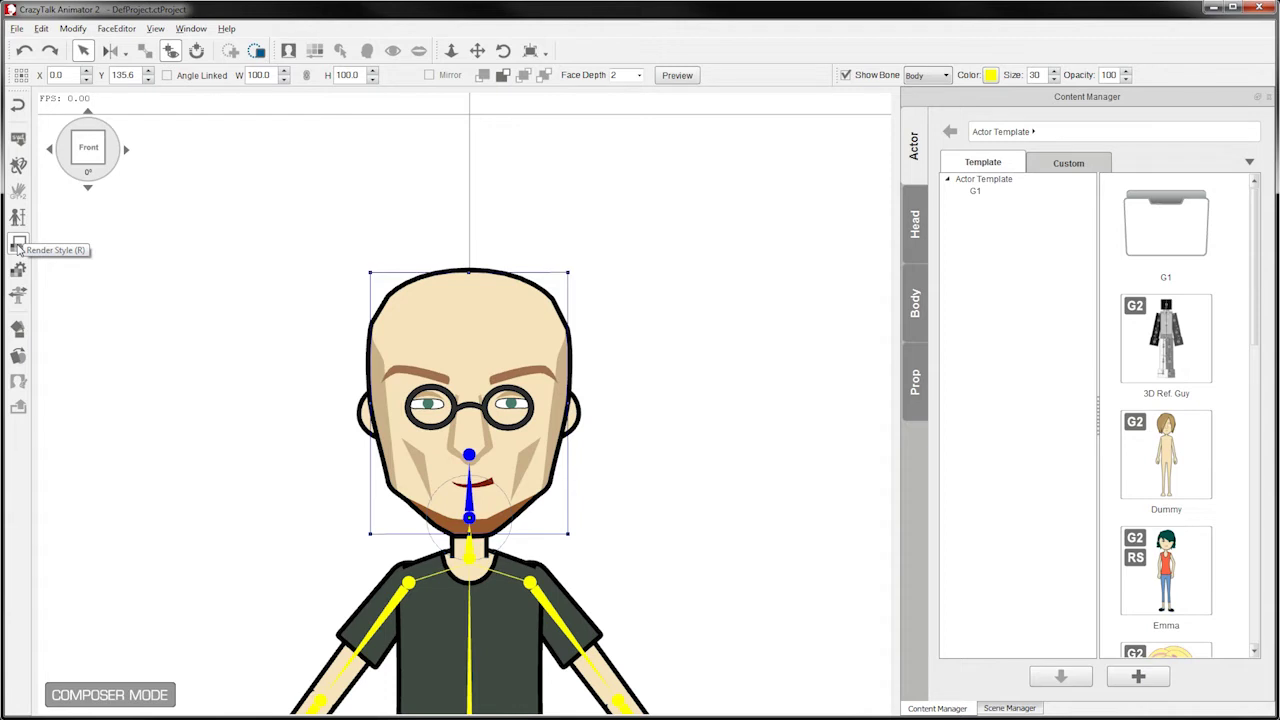
Step: Toggle outlines off and on, preview Line Art and Silhouette, then return to Default style
left_click(18, 247)
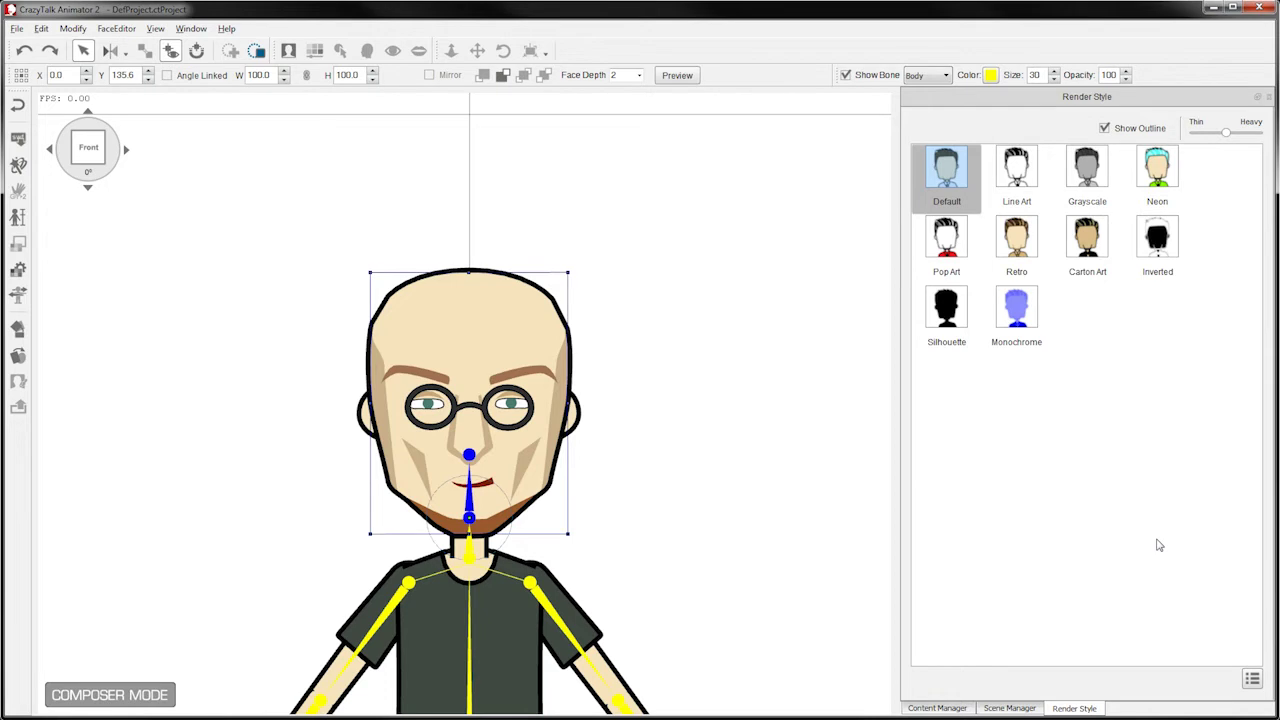
left_click(1104, 127)
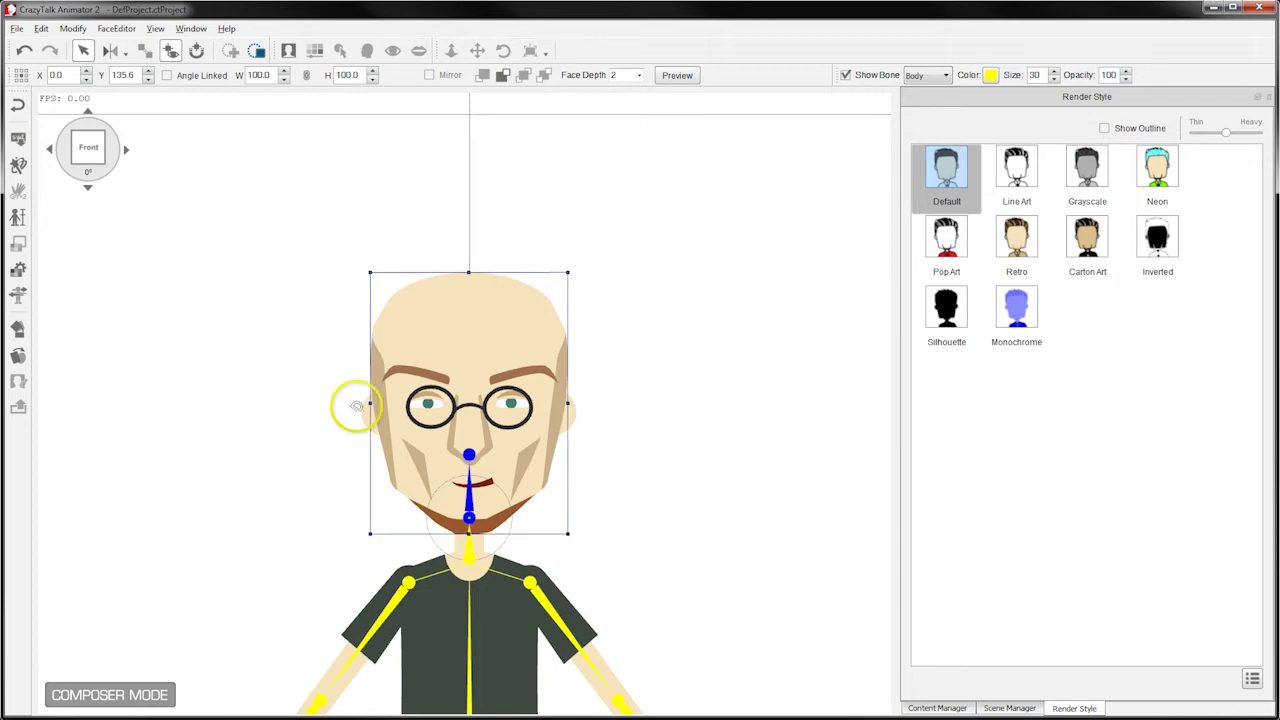
left_click(1105, 129)
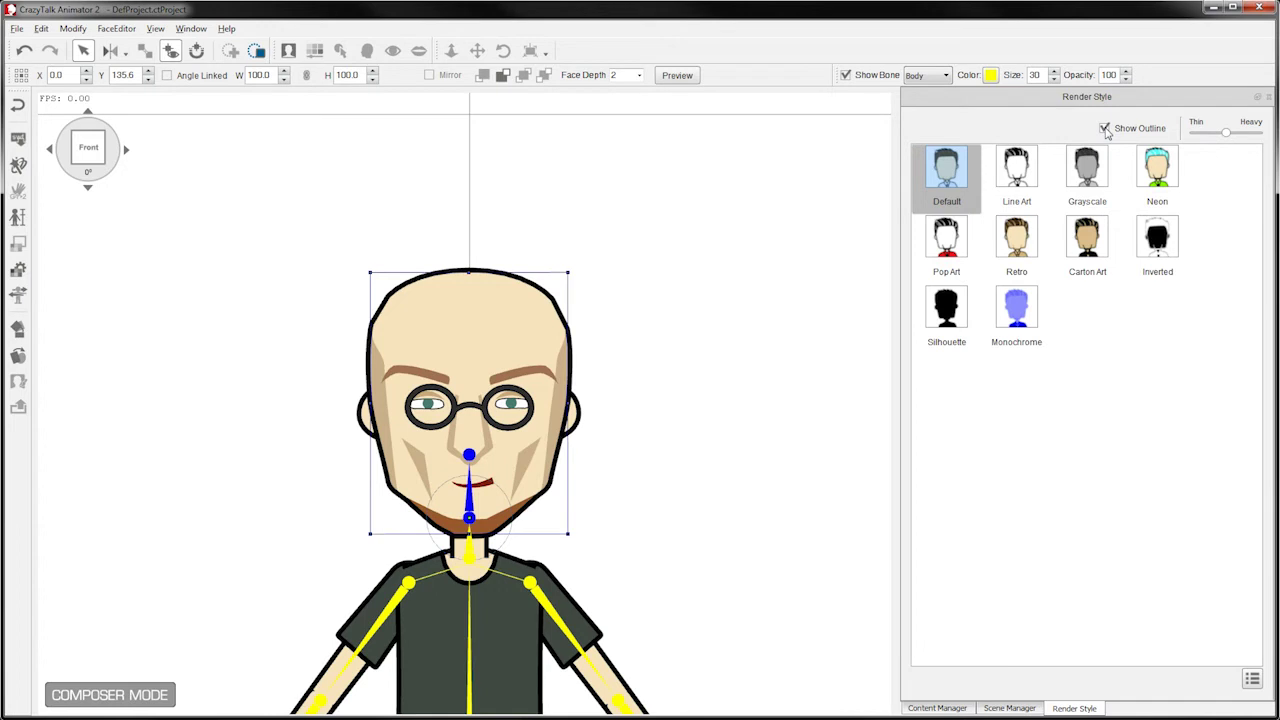
left_click(1020, 174)
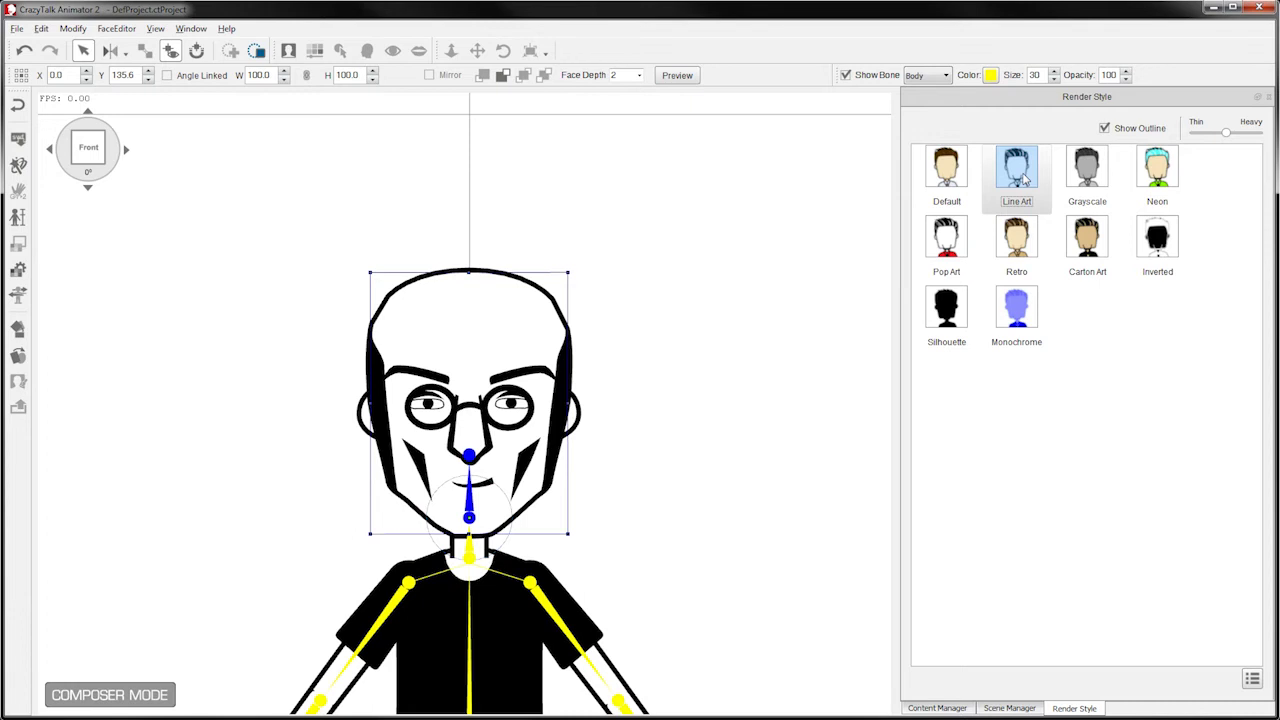
left_click_drag(1024, 178, 952, 326)
left_click(951, 323)
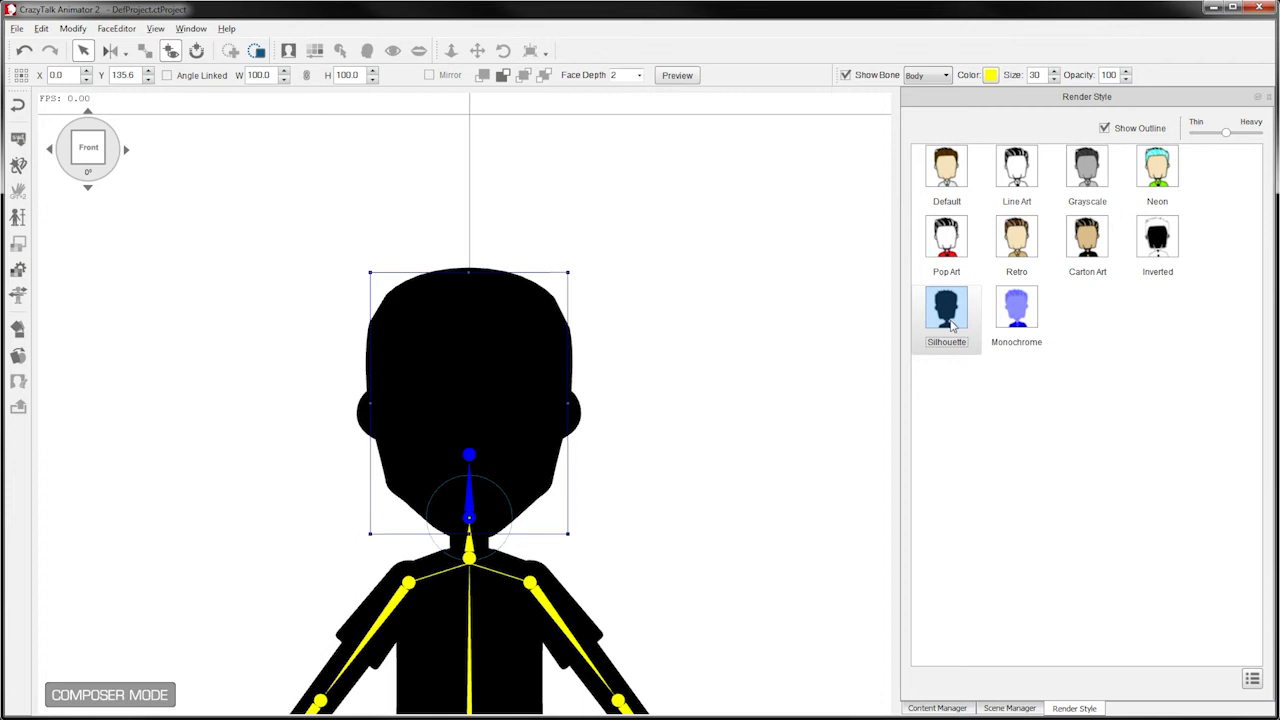
left_click_drag(951, 323, 965, 177)
left_click(965, 177)
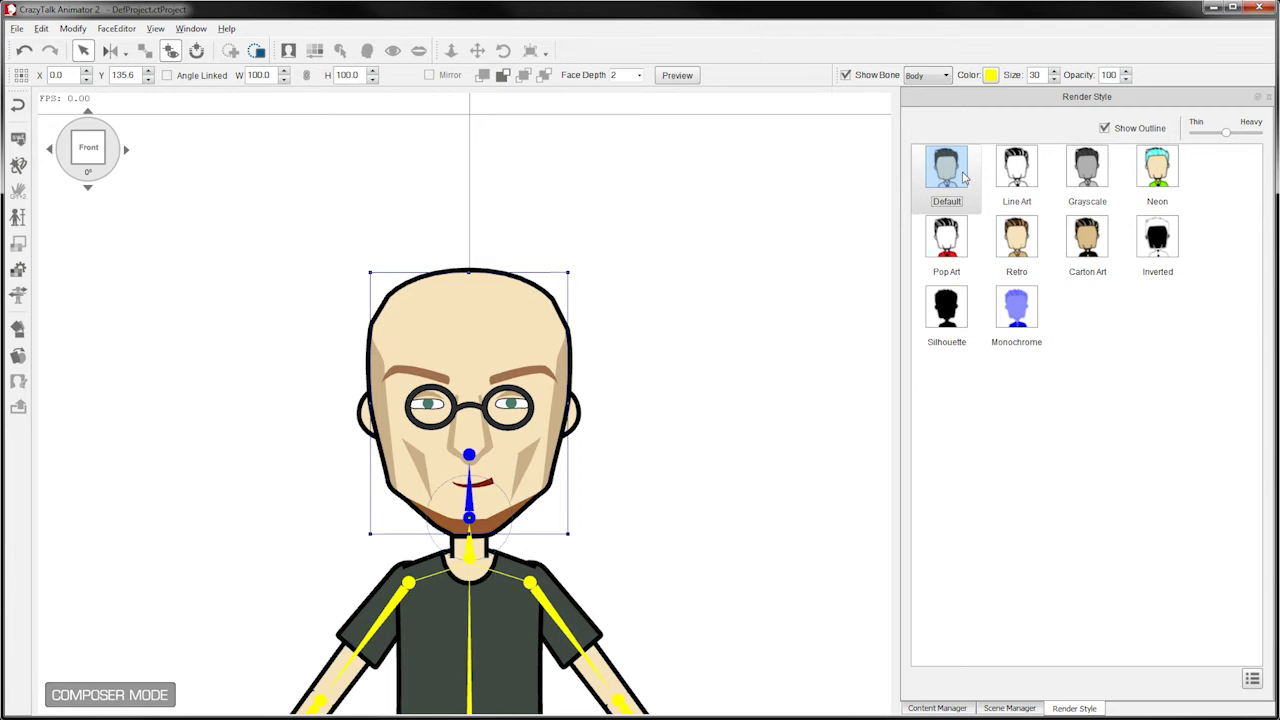
left_click_drag(965, 177, 510, 379)
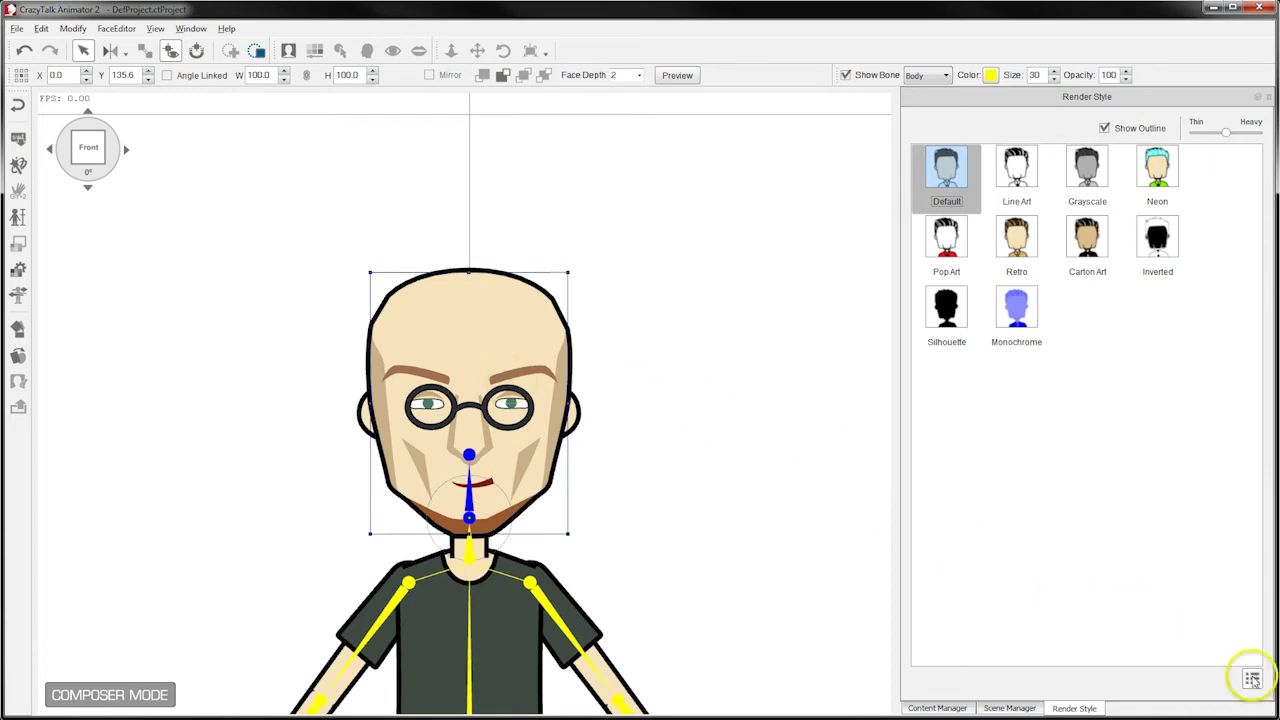
Step: Try colour adjustments on the Mouth and Brow groups, then reset the brow adjustments
left_click(1252, 680)
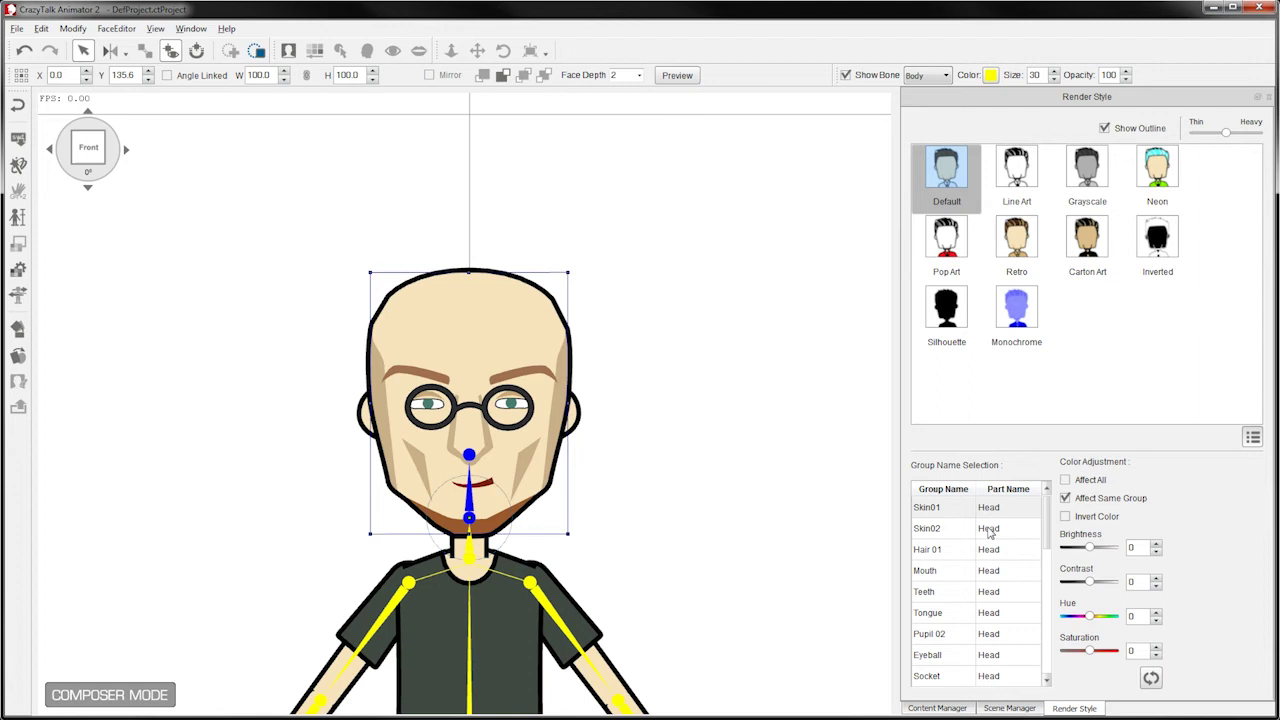
left_click(942, 571)
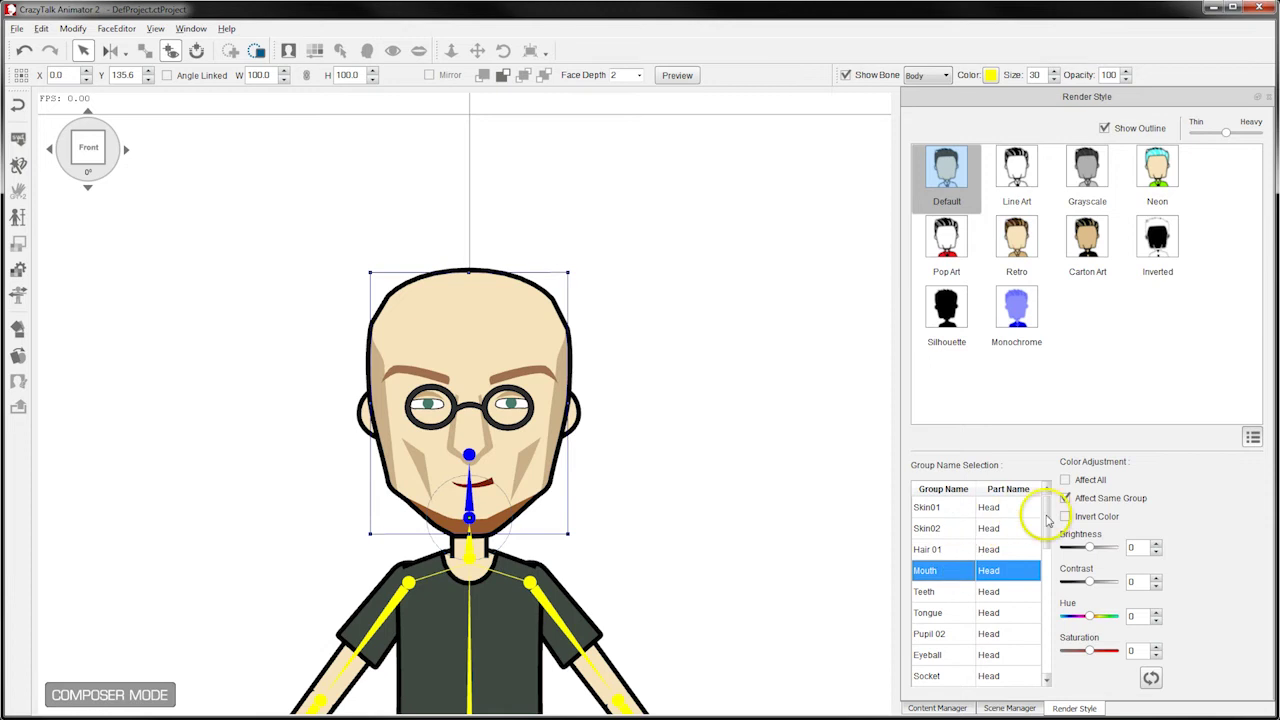
left_click_drag(1046, 506, 1047, 545)
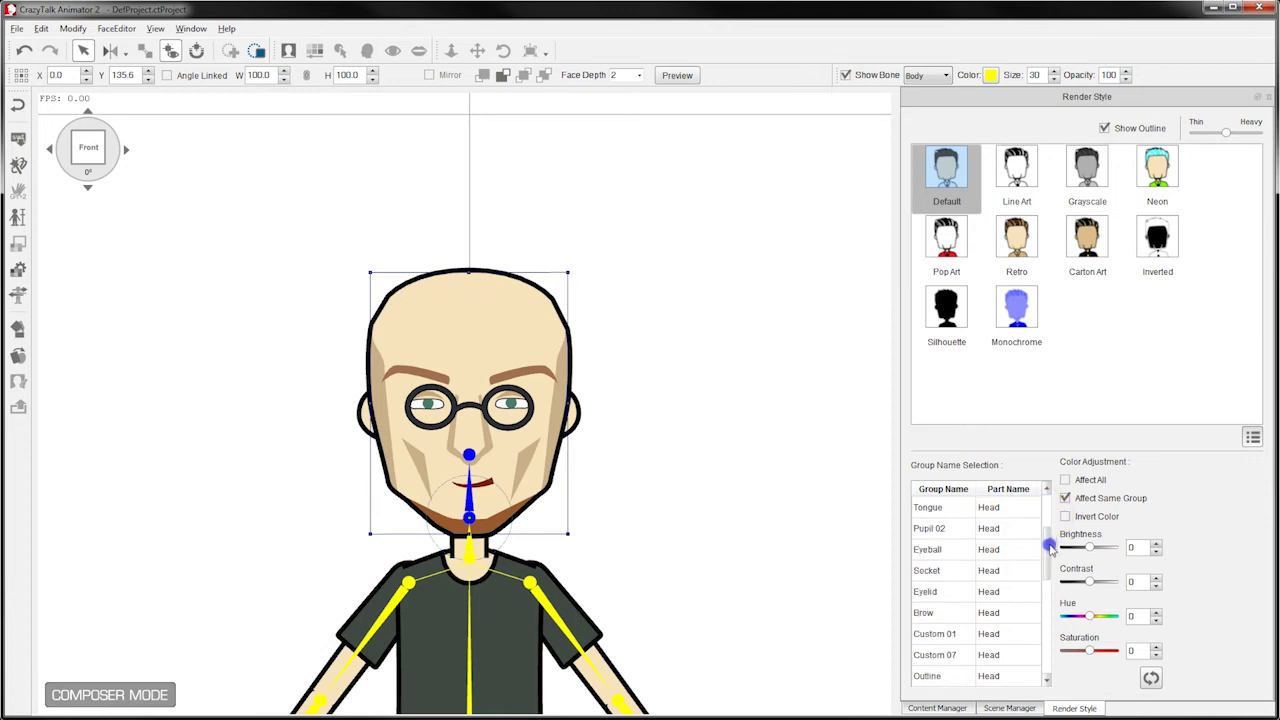
left_click(928, 616)
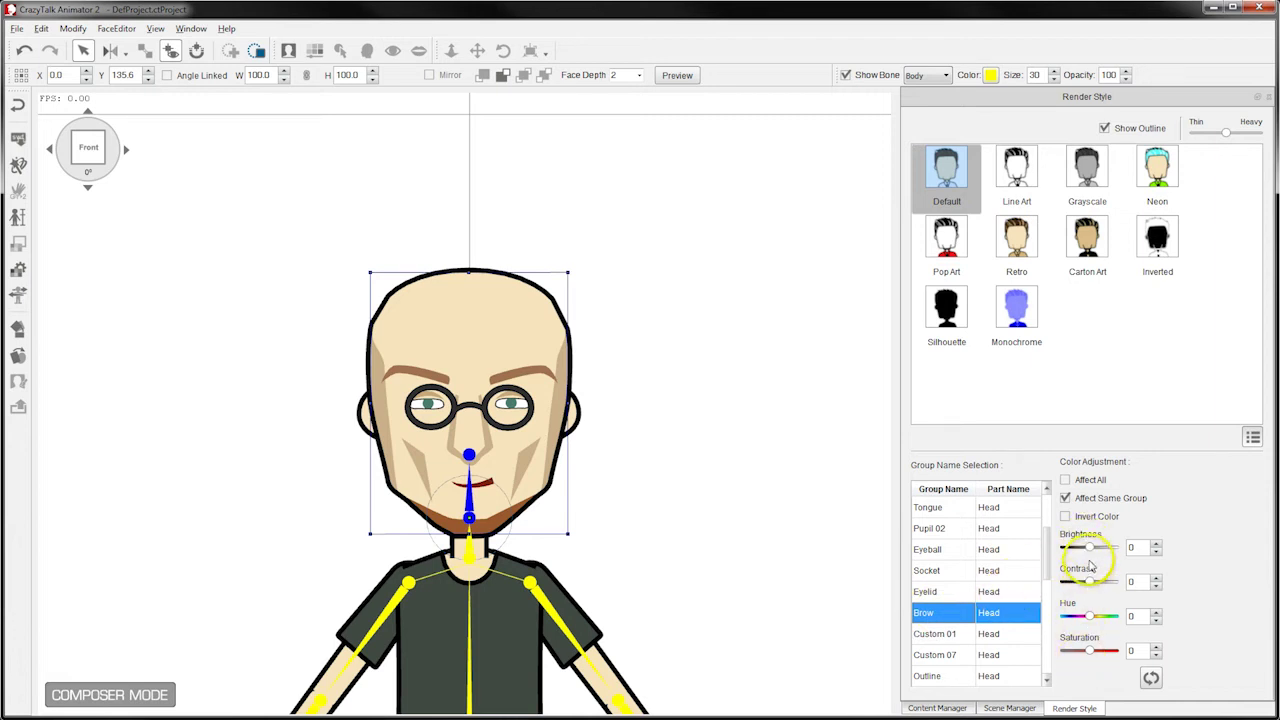
left_click_drag(1089, 548, 1192, 540)
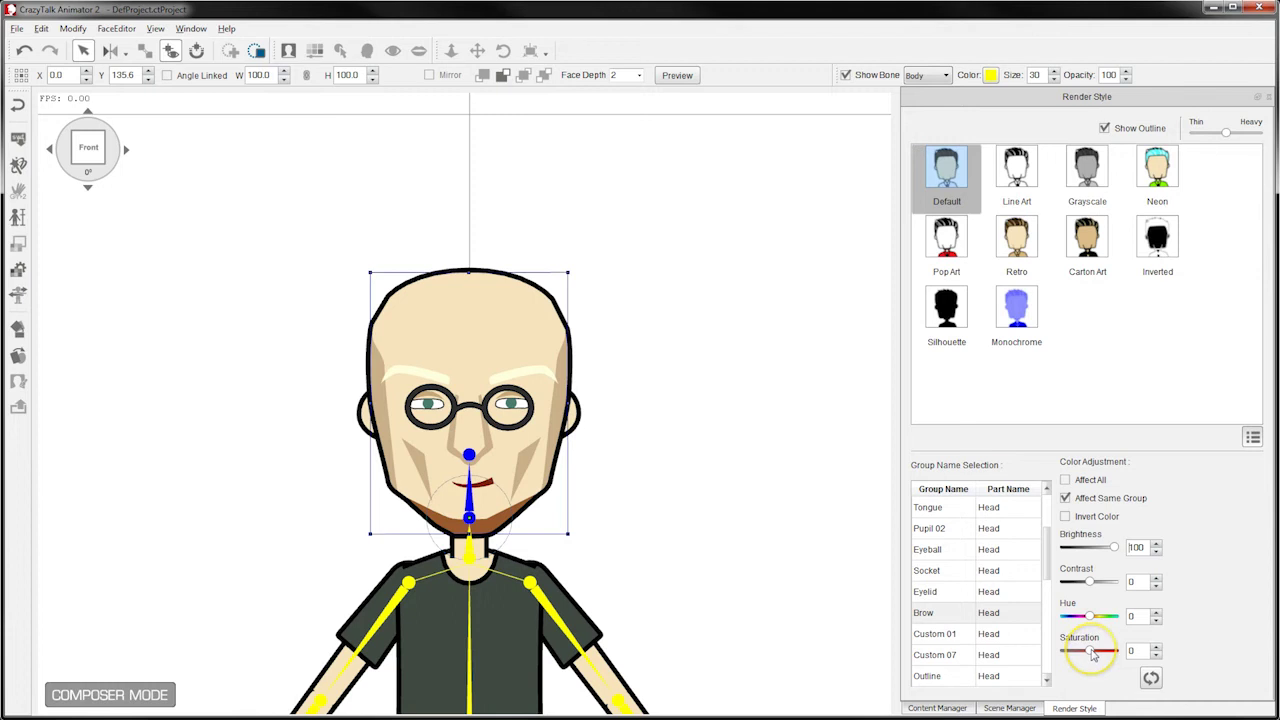
left_click_drag(1093, 653, 1055, 655)
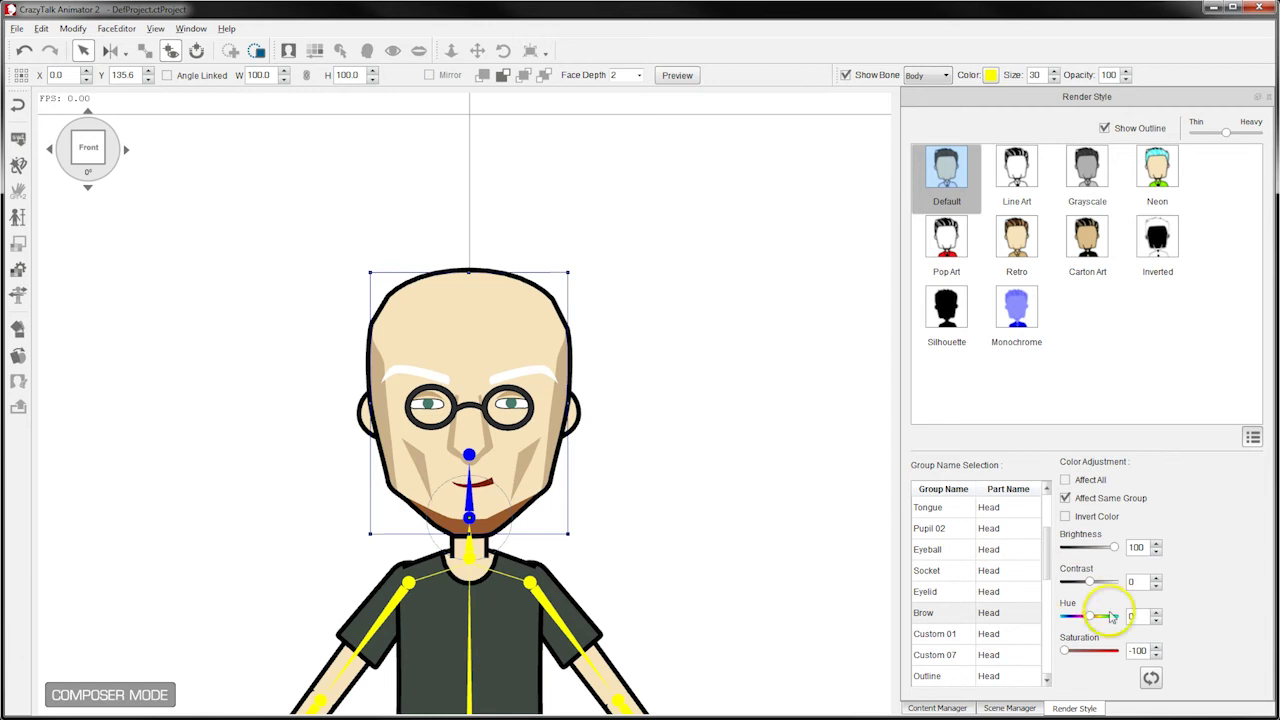
left_click(1152, 680)
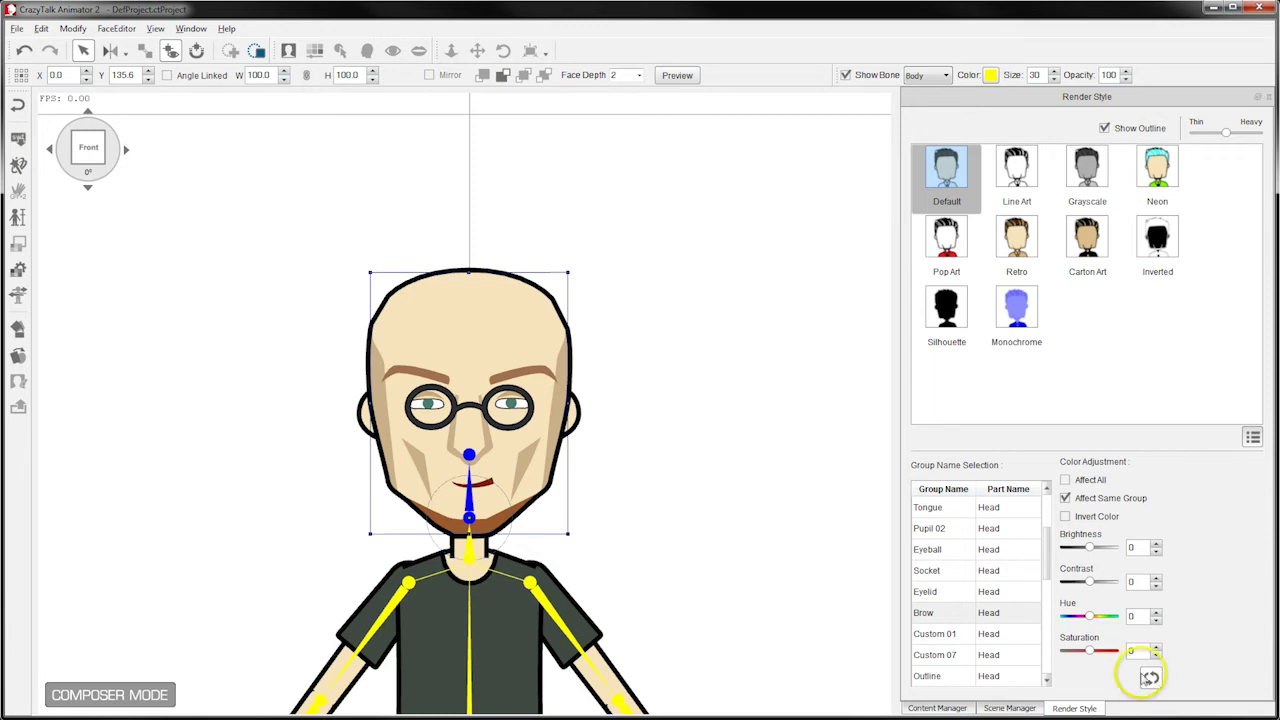
Step: Set the Brow group to Saturation -100 and Brightness 100 for white eyebrows
left_click(925, 613)
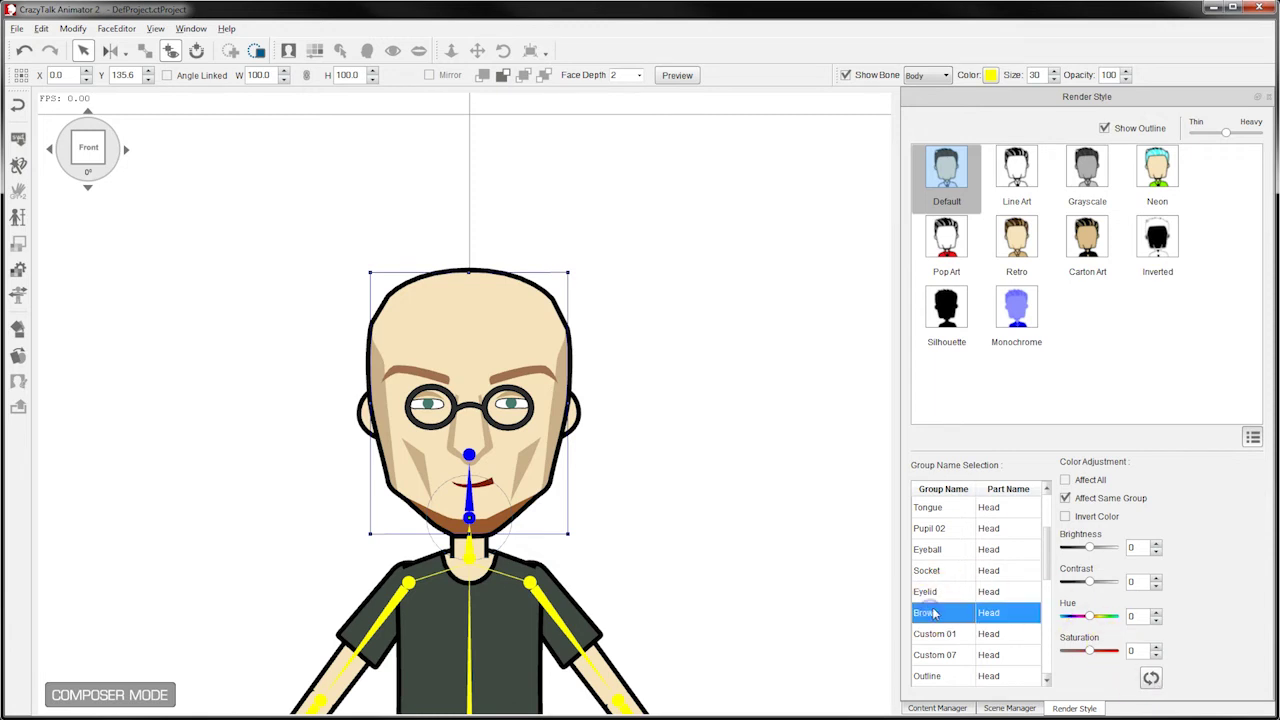
left_click_drag(1090, 652, 1000, 655)
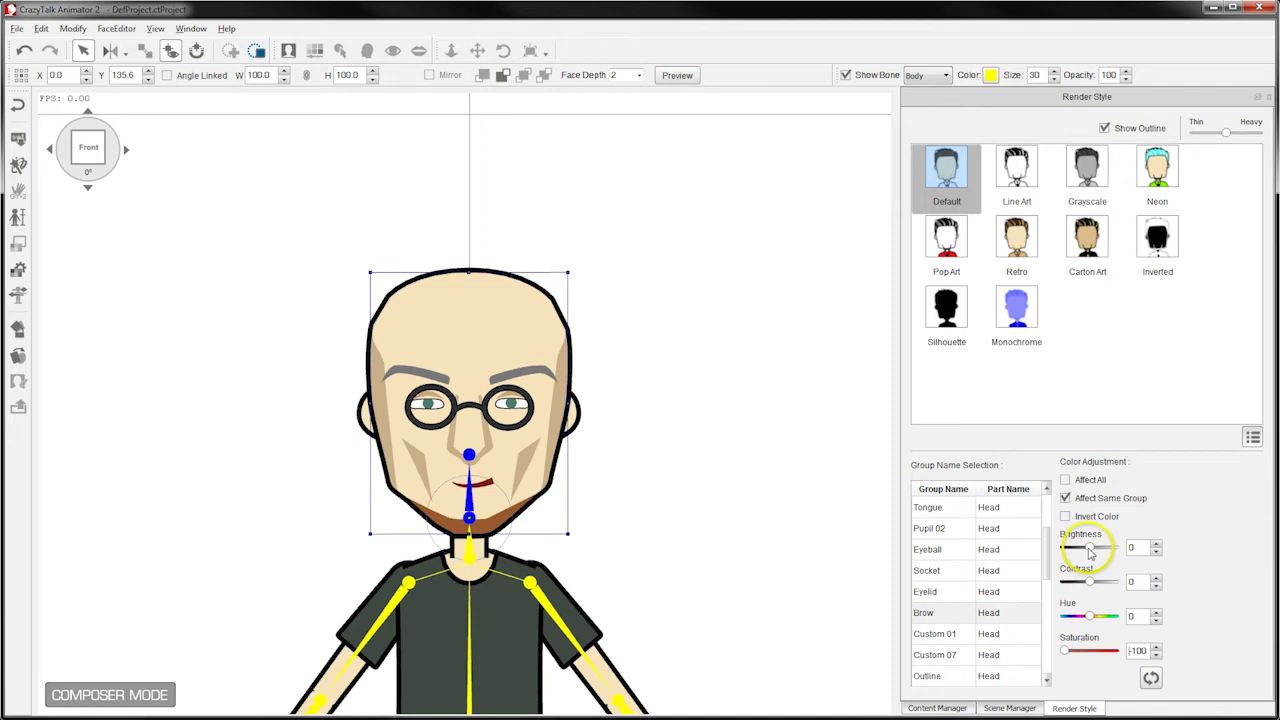
left_click_drag(1090, 548, 1151, 547)
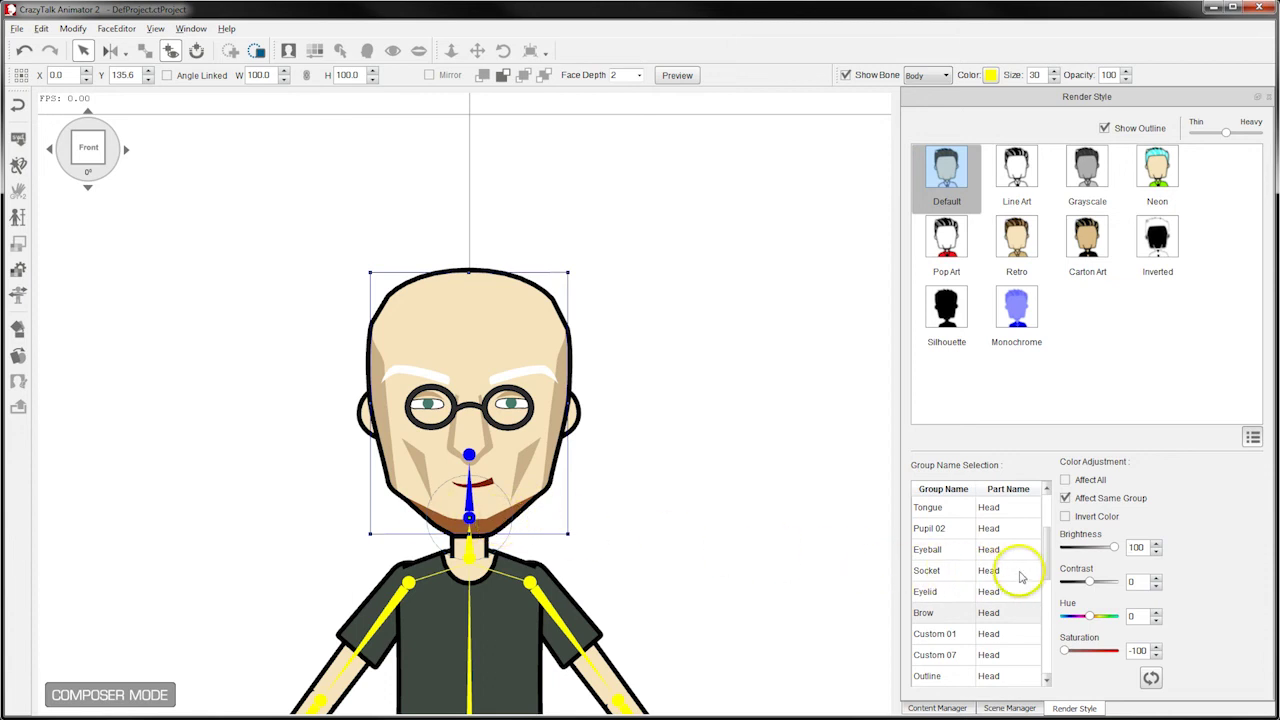
left_click_drag(1042, 570, 1042, 537)
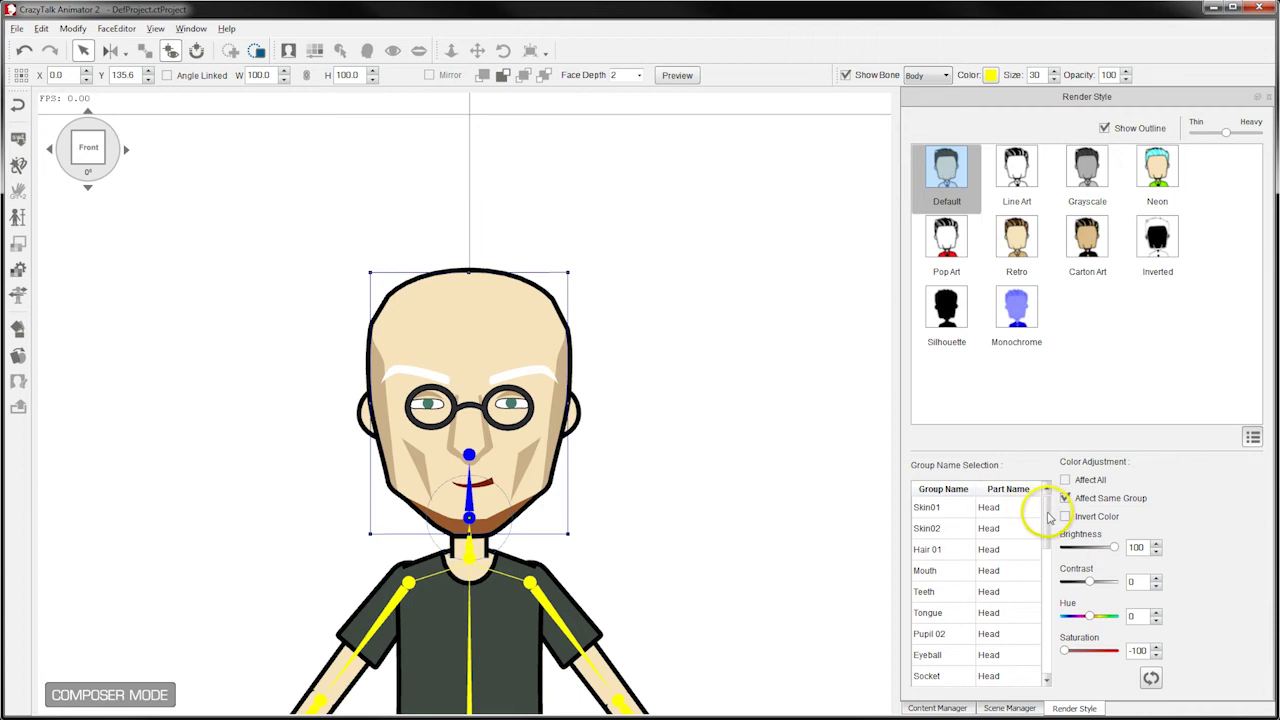
left_click_drag(1048, 516, 1060, 582)
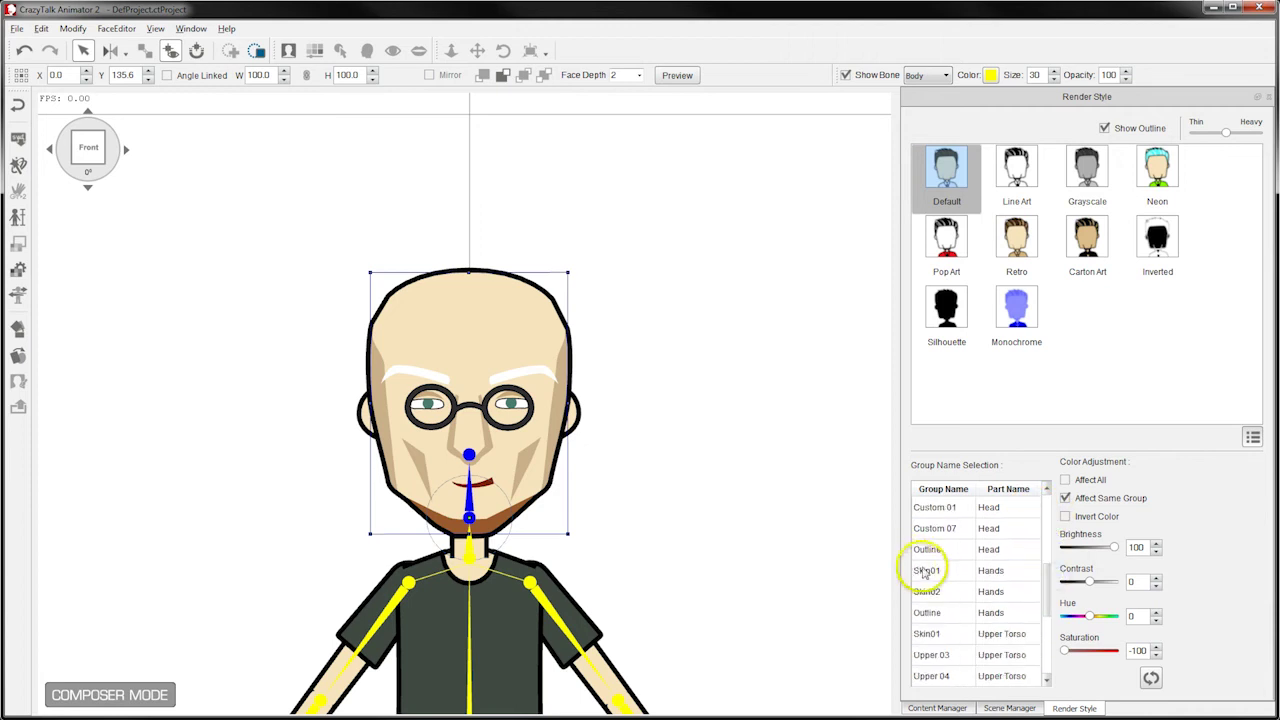
left_click(1003, 571)
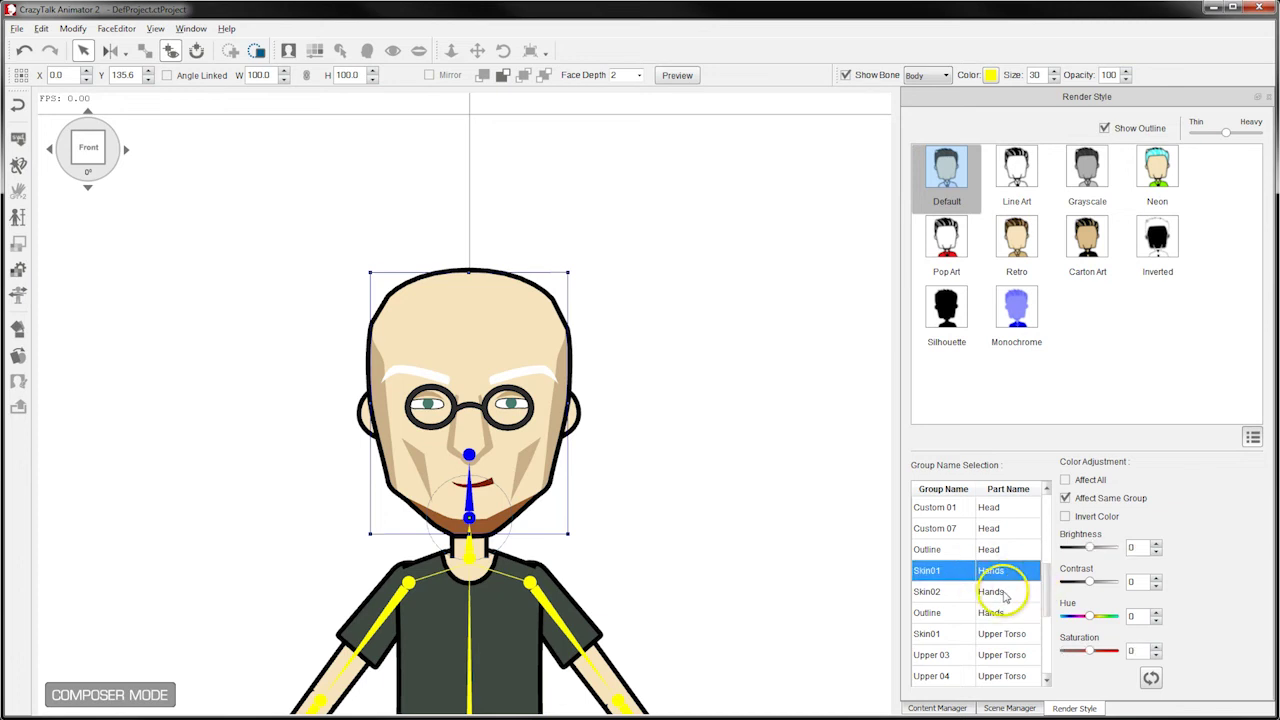
left_click_drag(1047, 585, 1048, 500)
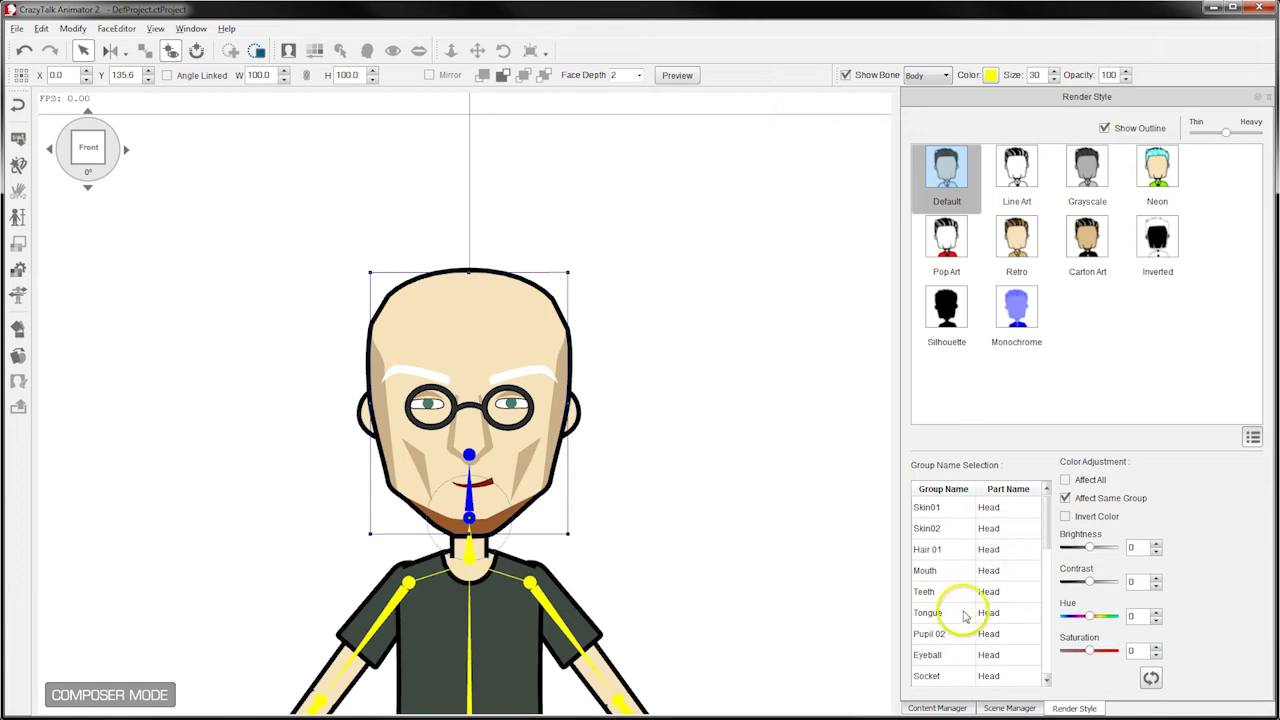
left_click(932, 512)
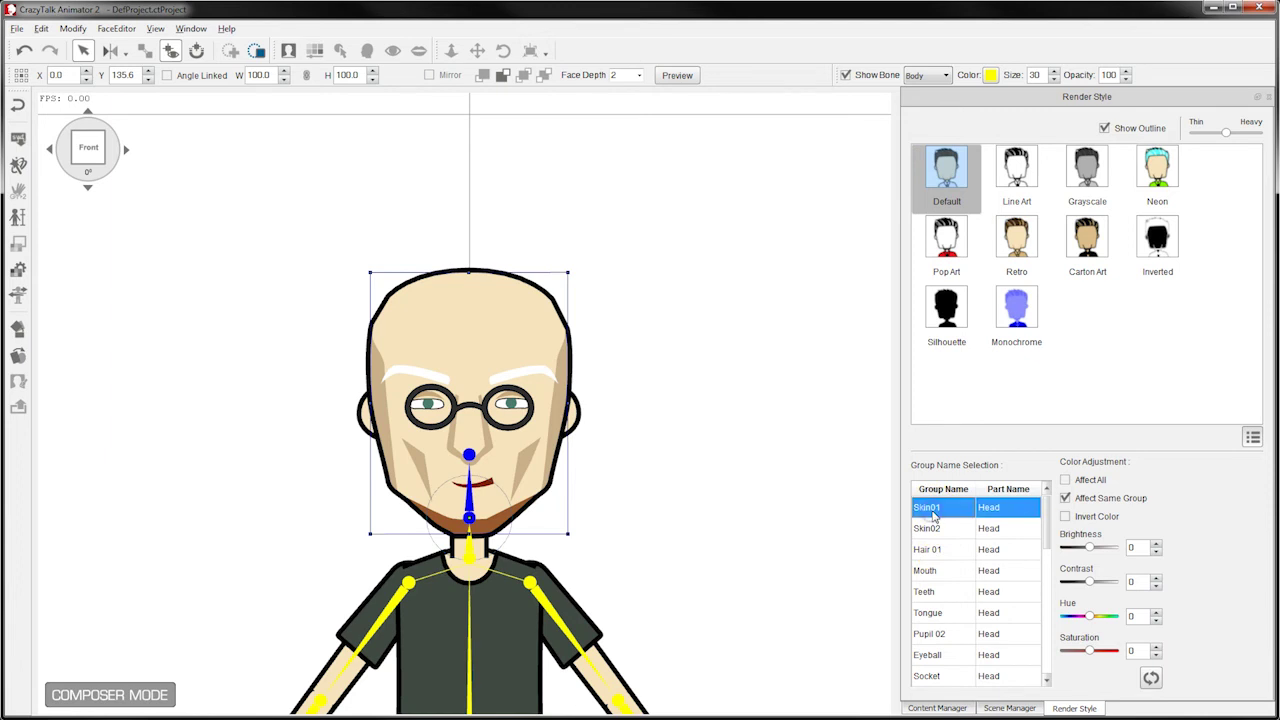
left_click(1091, 548)
mouse_move(1093, 550)
left_mouse_down()
mouse_move(1112, 556)
mouse_move(1063, 555)
mouse_move(1108, 553)
mouse_move(1090, 556)
left_mouse_up()
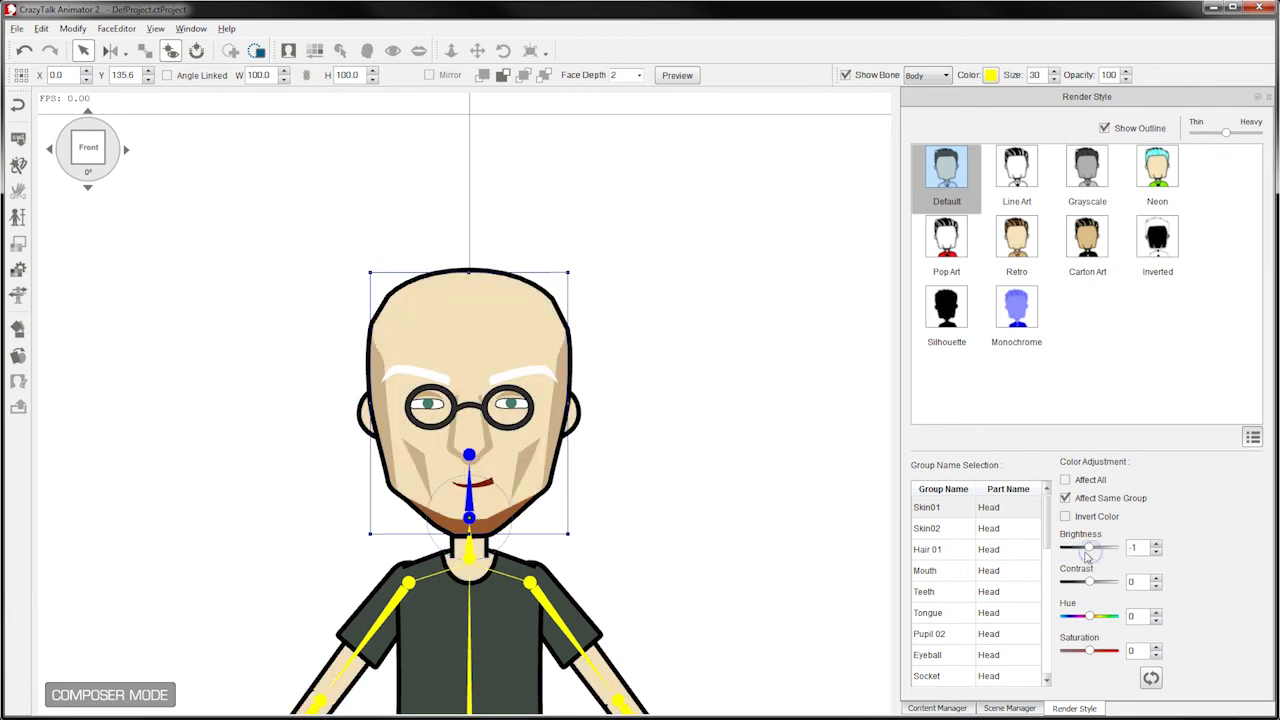
left_click(938, 533)
mouse_move(1090, 549)
left_mouse_down()
mouse_move(1112, 545)
mouse_move(1074, 546)
mouse_move(1090, 547)
left_mouse_up()
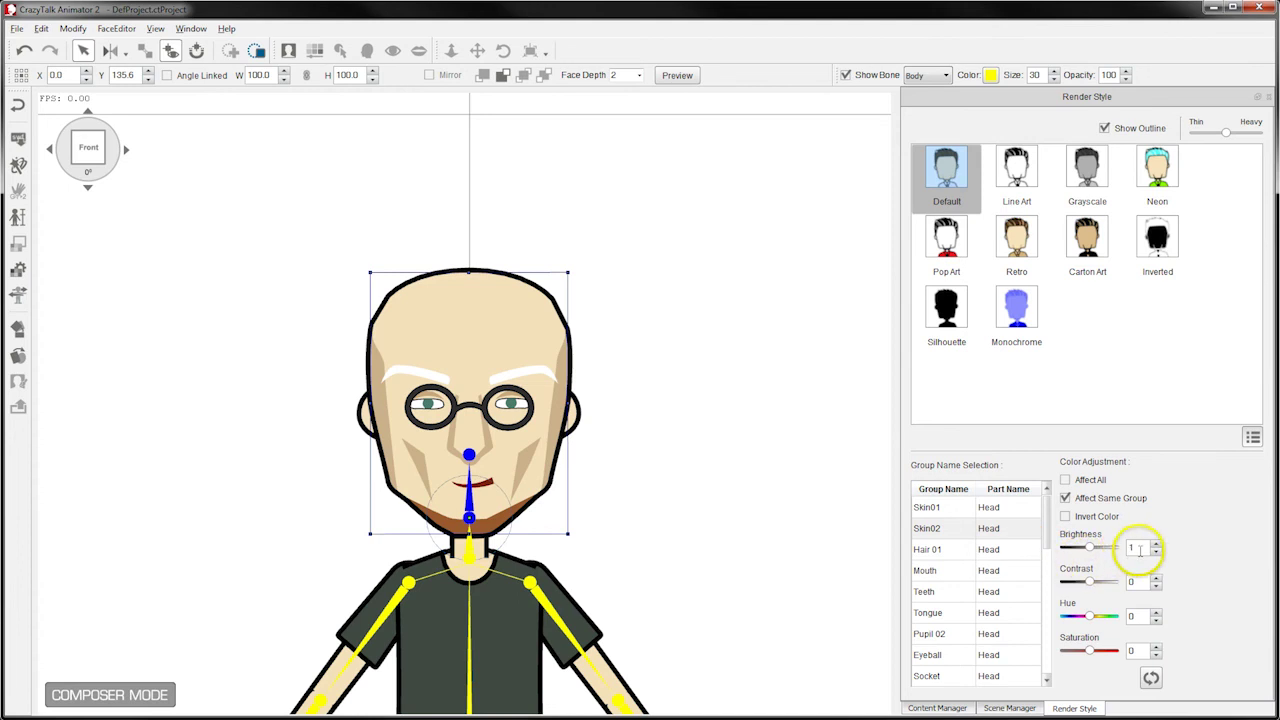
double_click(1140, 547)
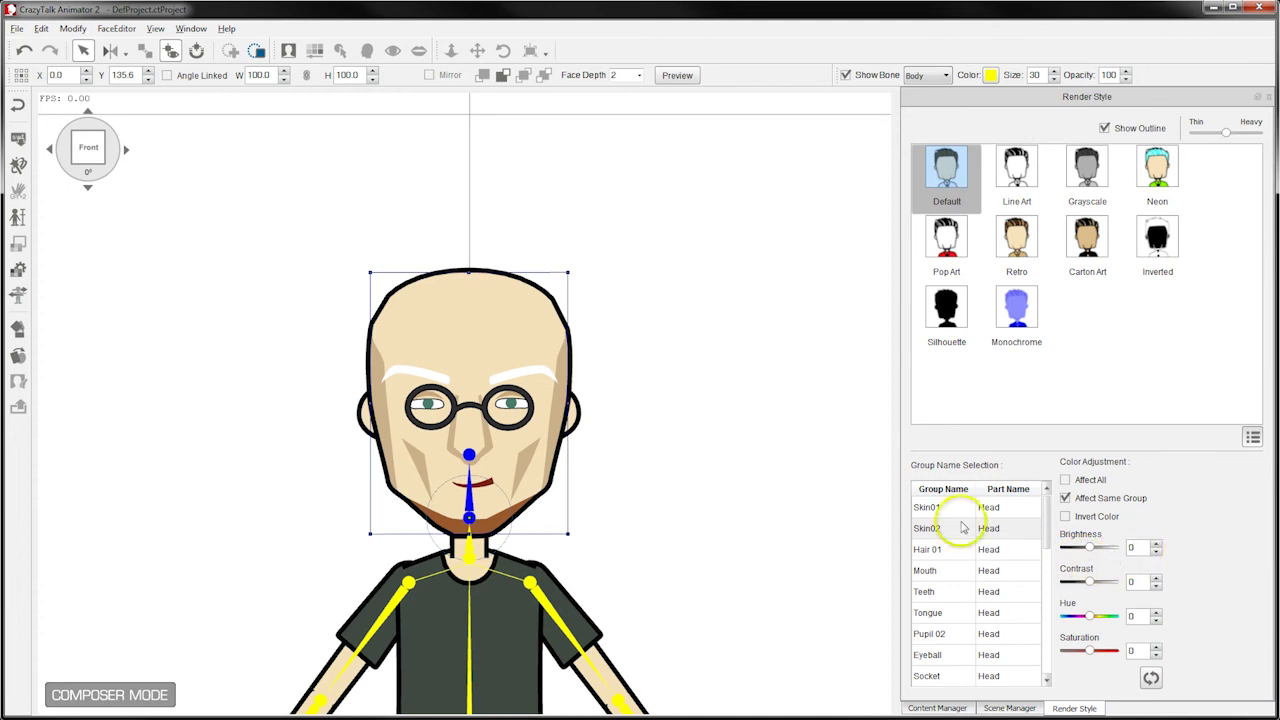
left_click(924, 507)
double_click(1137, 547)
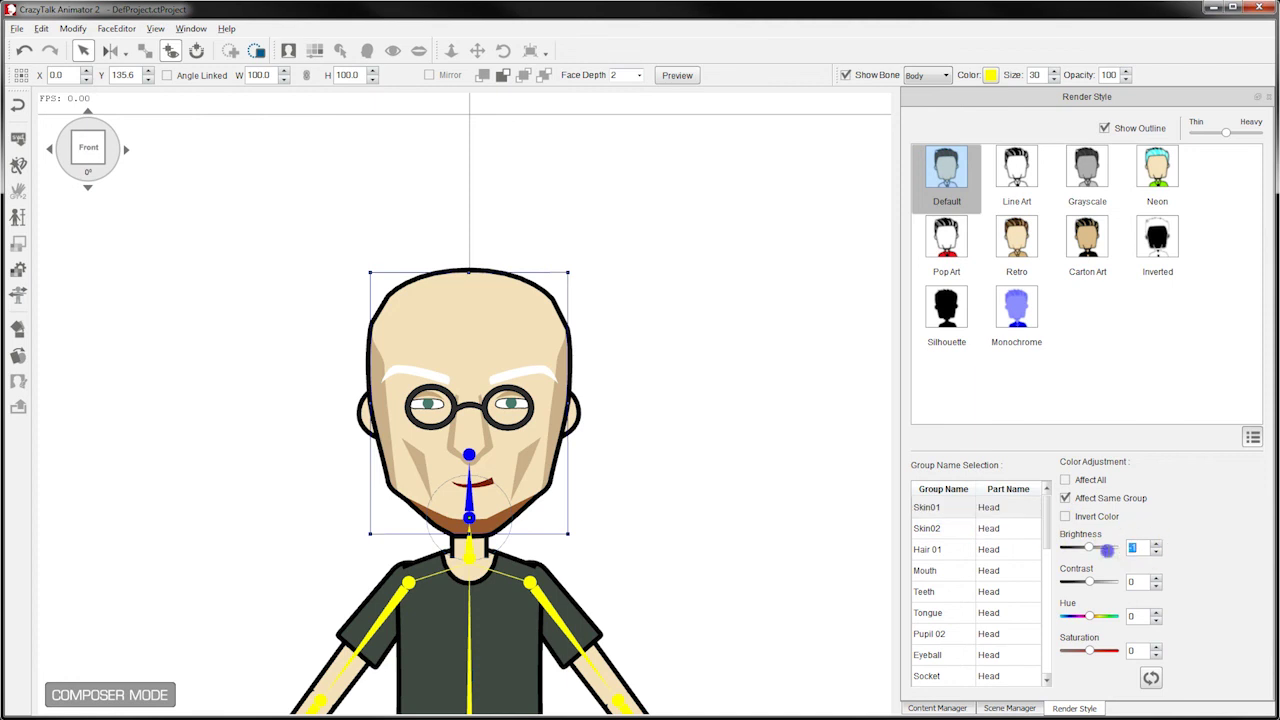
type("0")
Step: Set the Hair 01 beard group to Saturation -100 and Brightness 100
left_click(963, 553)
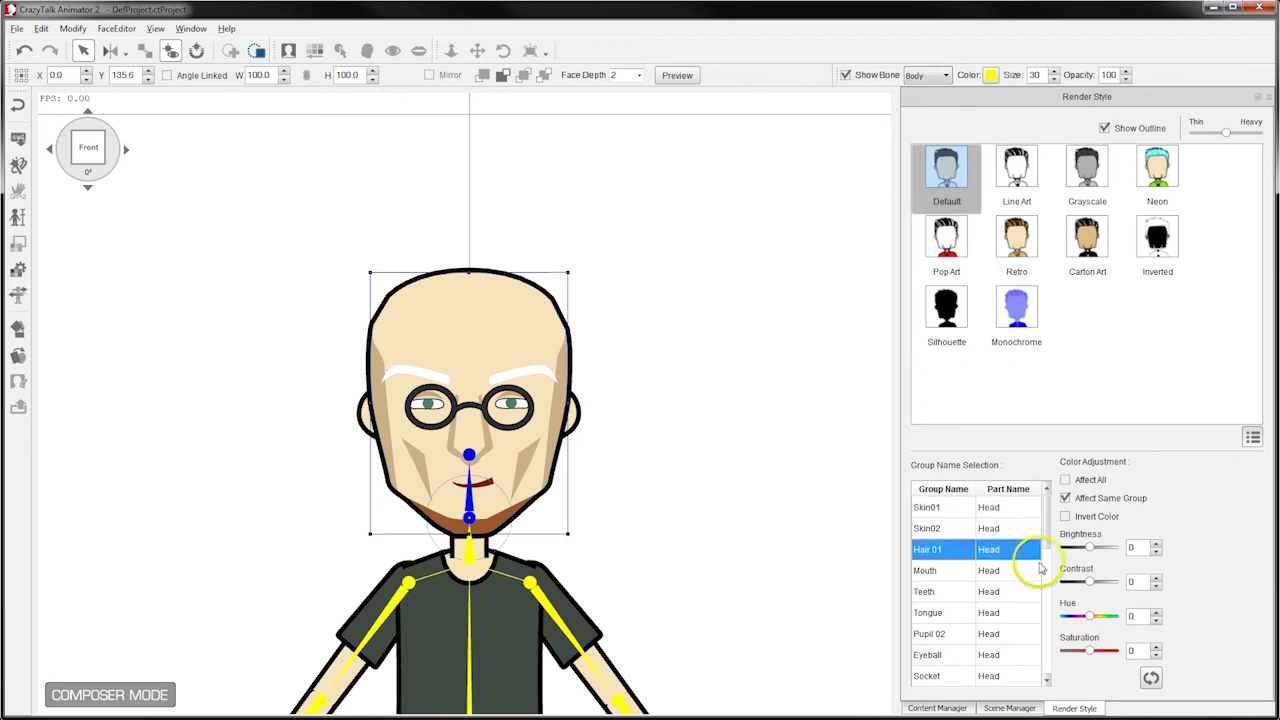
mouse_move(1094, 552)
left_mouse_down()
mouse_move(1068, 552)
mouse_move(1104, 556)
left_mouse_up()
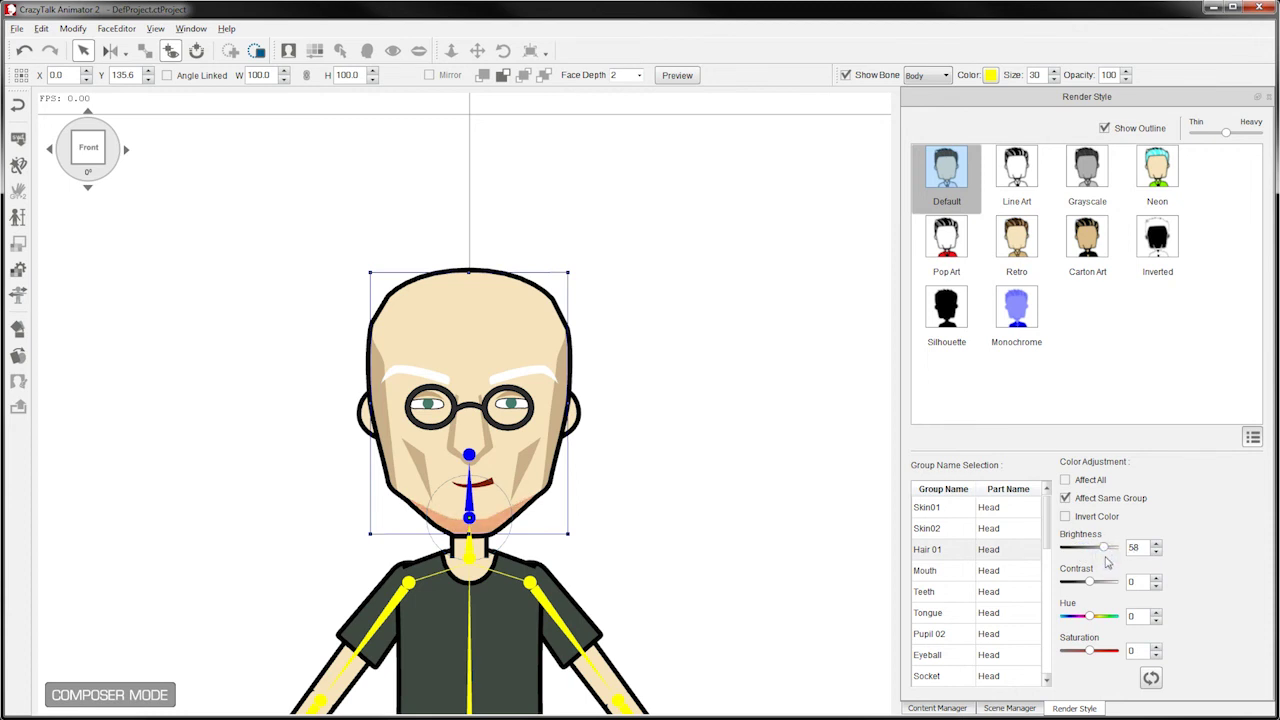
left_click_drag(1091, 651, 1046, 651)
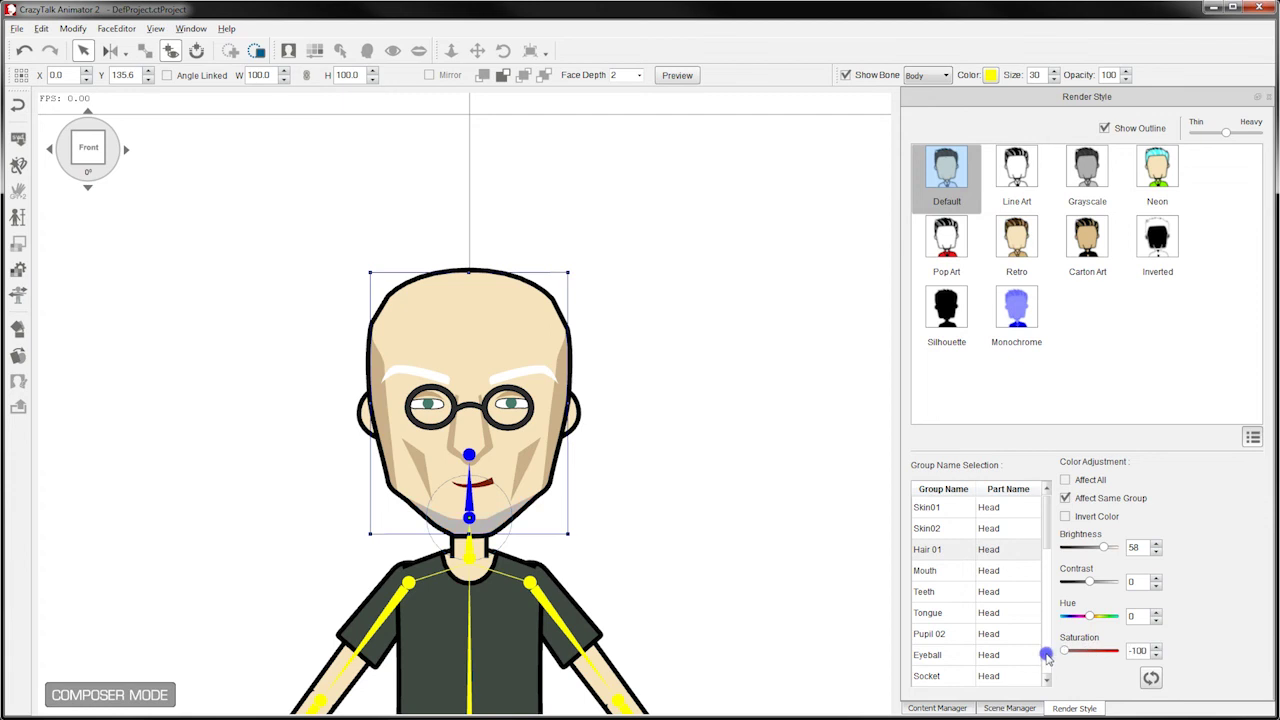
left_click(1106, 551)
left_click_drag(1103, 548, 1130, 553)
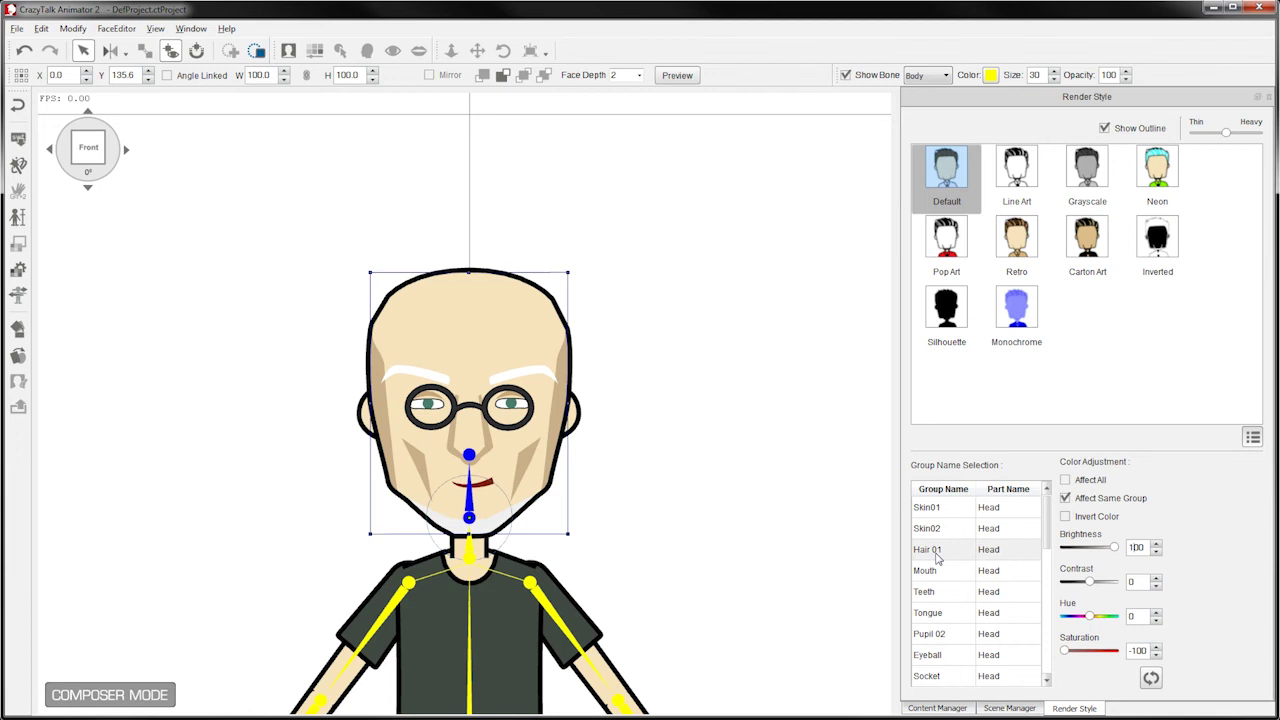
Step: Collapse the group list, close the Render Style panel, and return to Stage Mode
left_click(1253, 438)
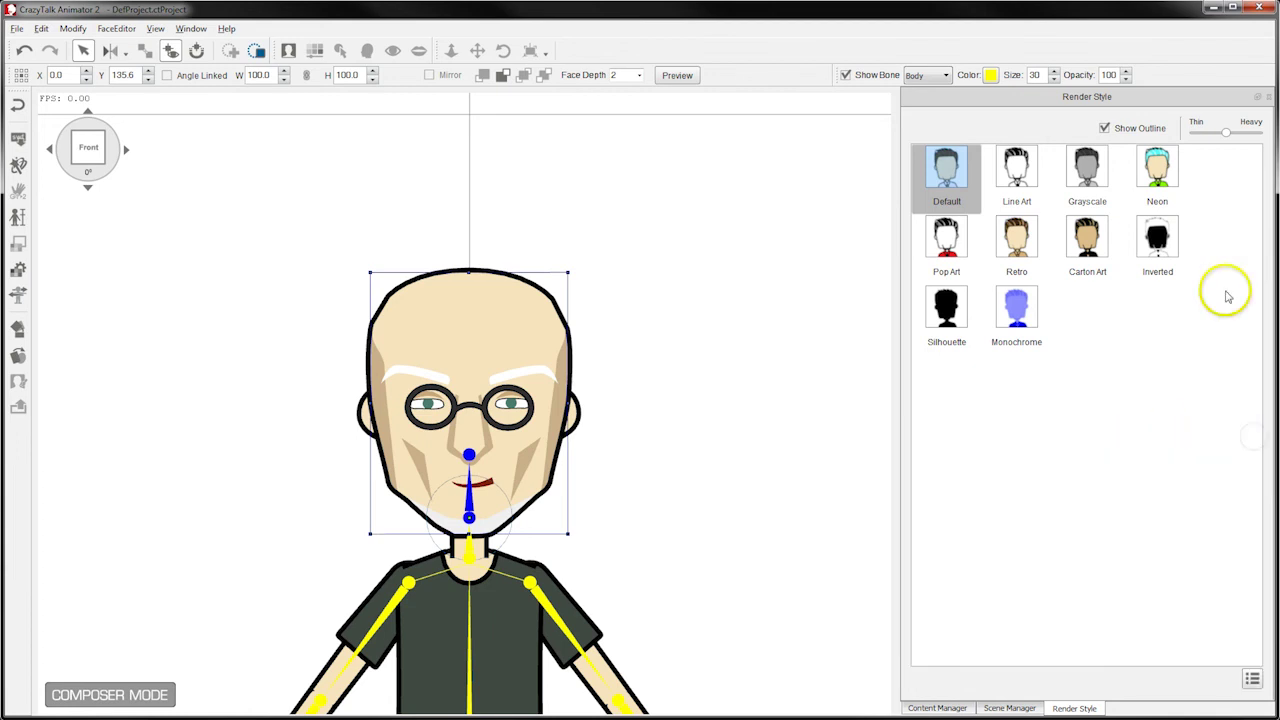
left_click(1268, 97)
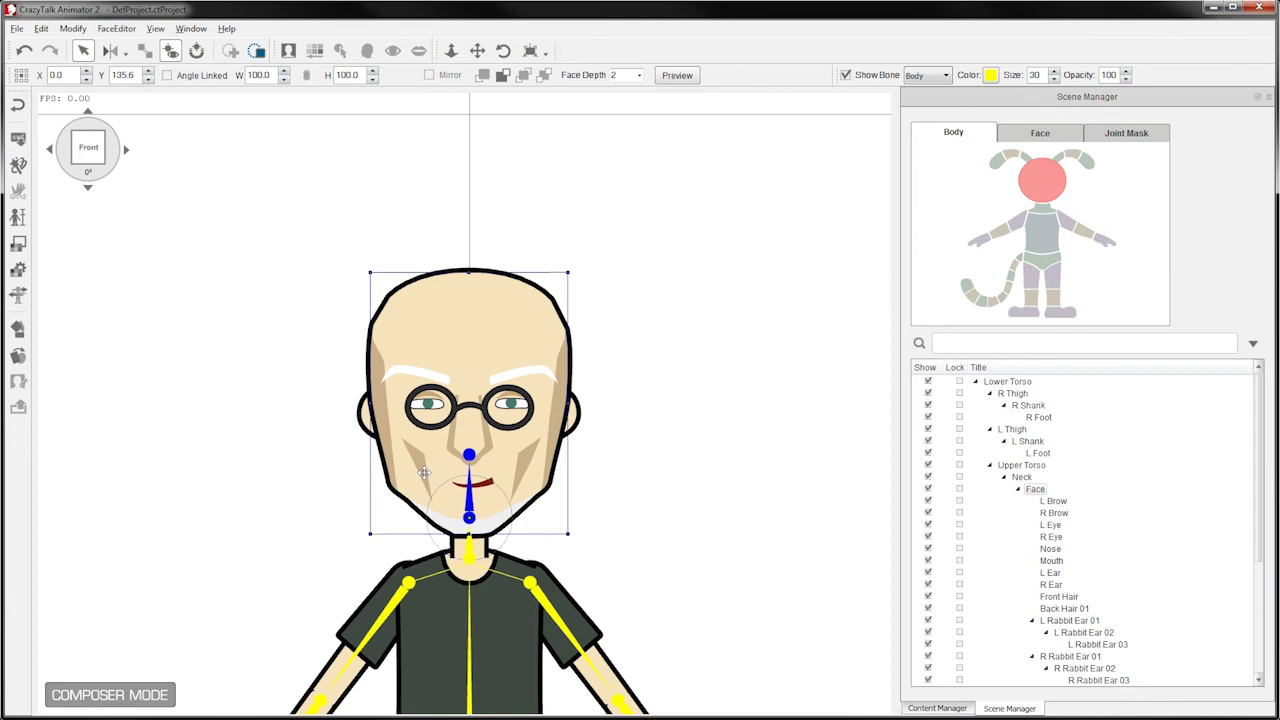
left_click(18, 106)
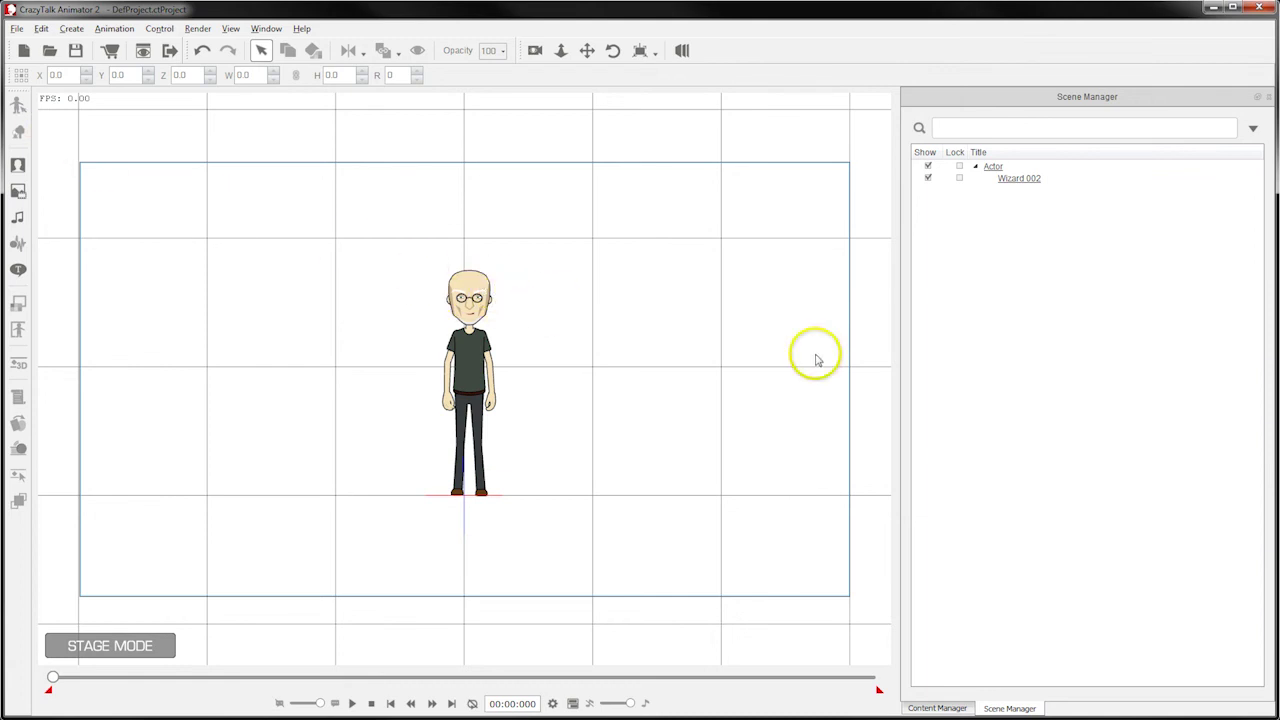
Step: Add the selected actor to the custom Character library named 'Wizard 003'
left_click(950, 710)
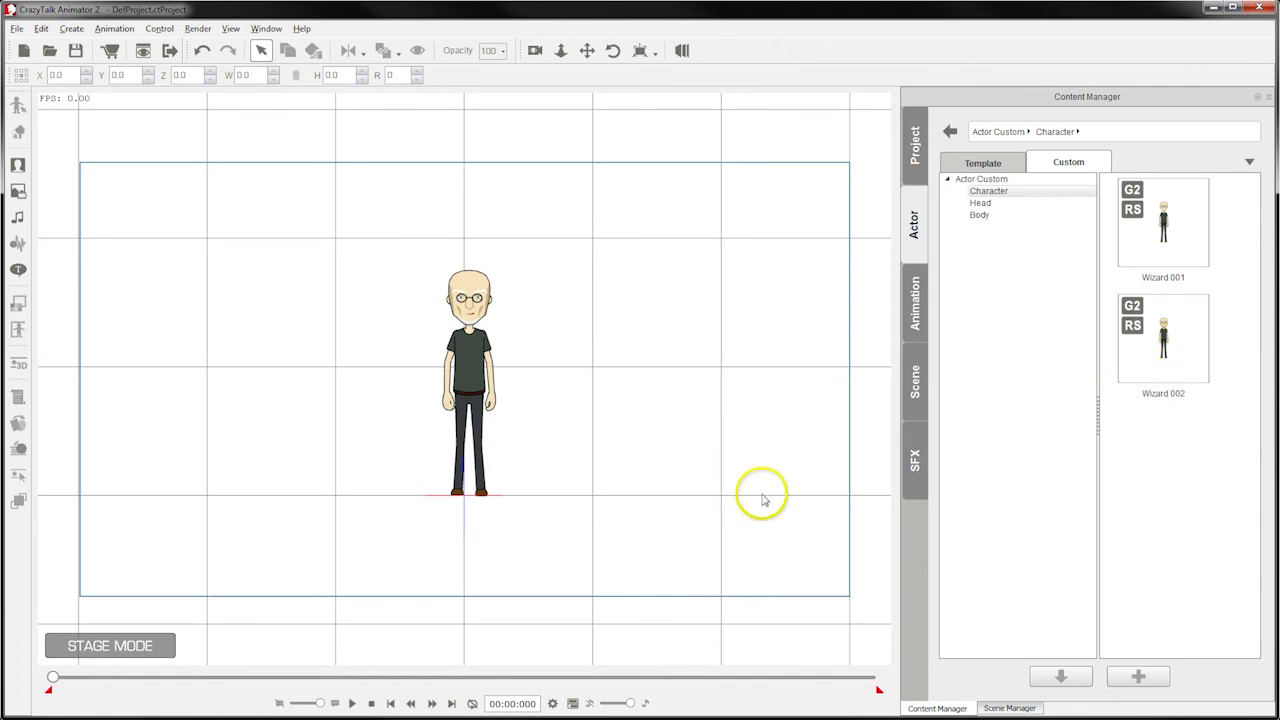
left_click(466, 371)
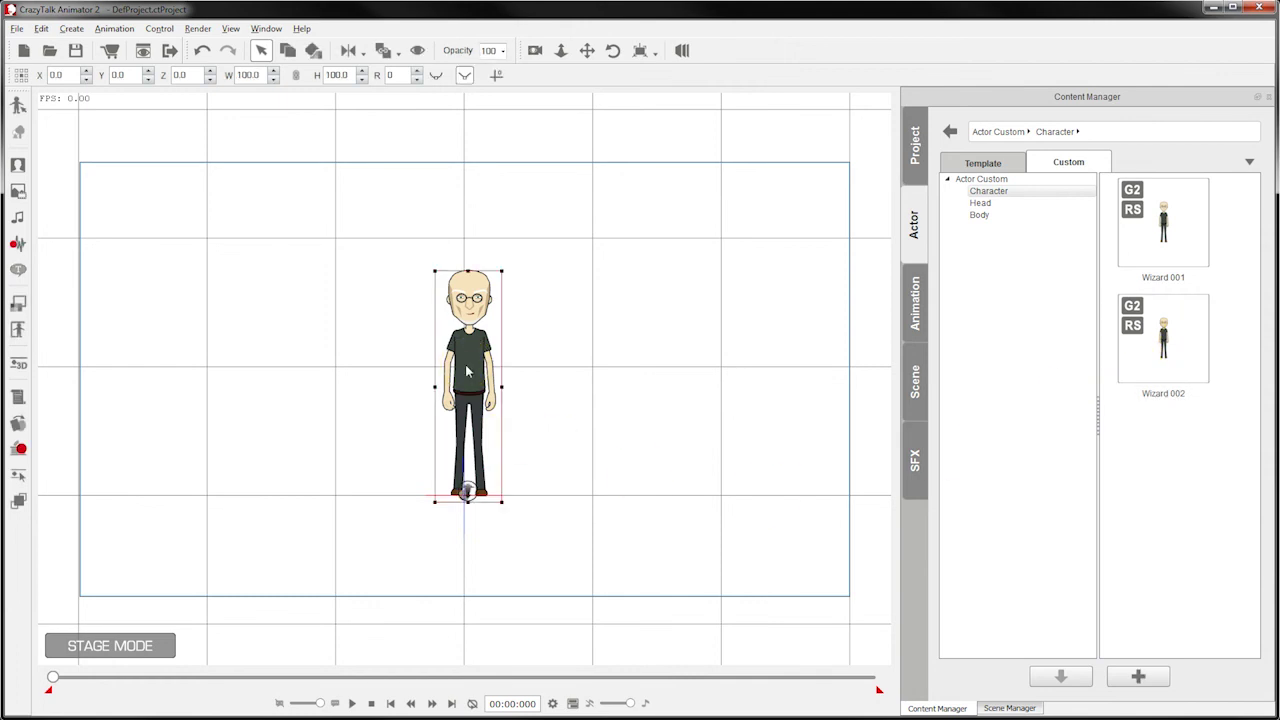
left_click(1153, 678)
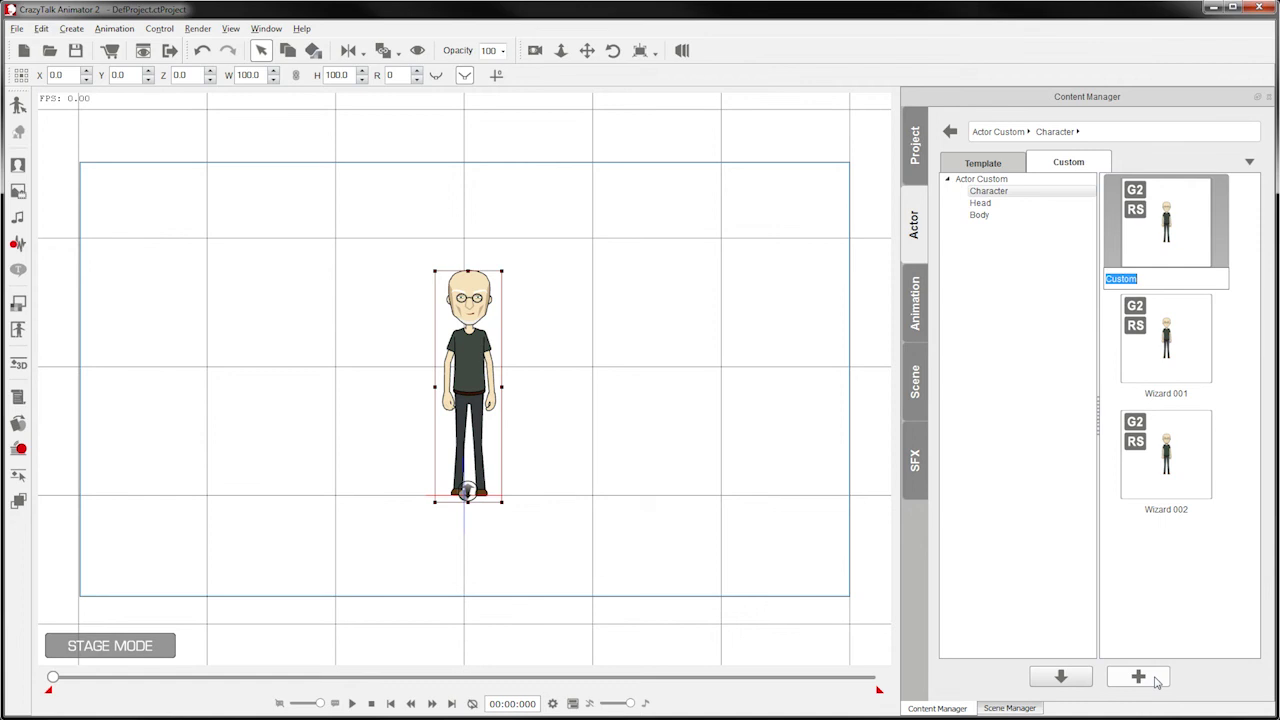
type("Wizard 003")
key("Return")
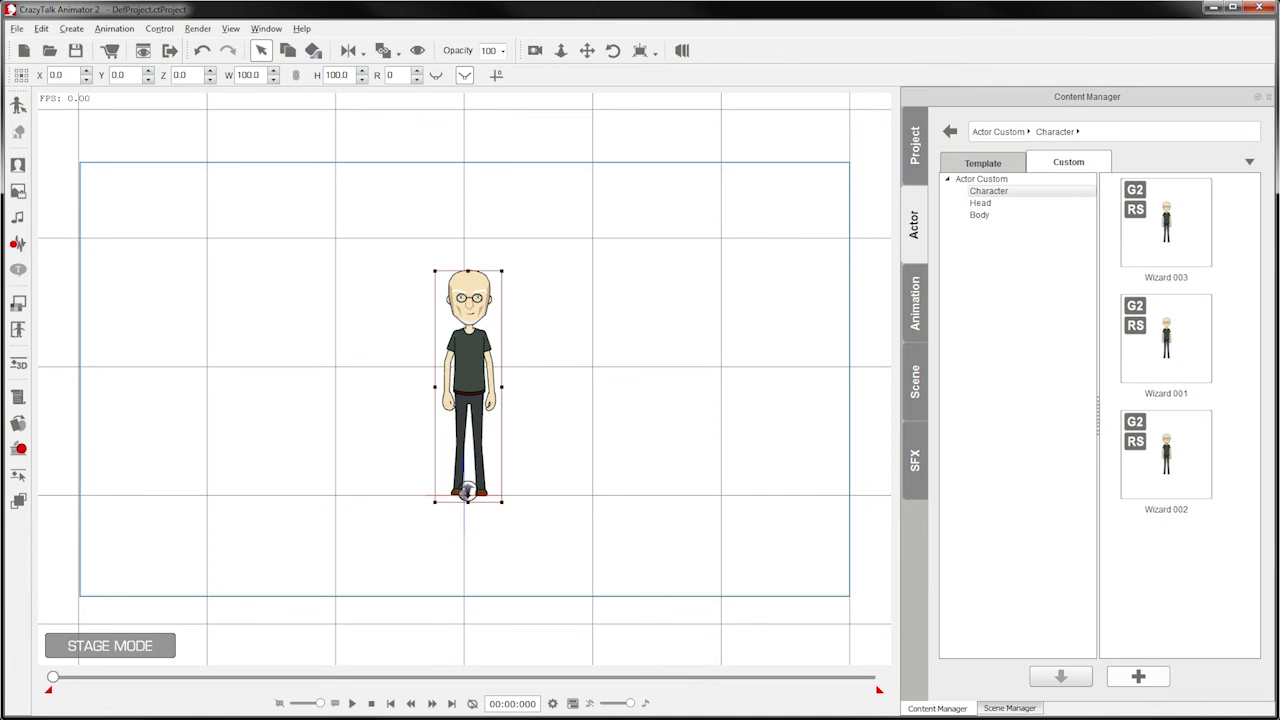
left_click(1199, 429)
left_click(1158, 246)
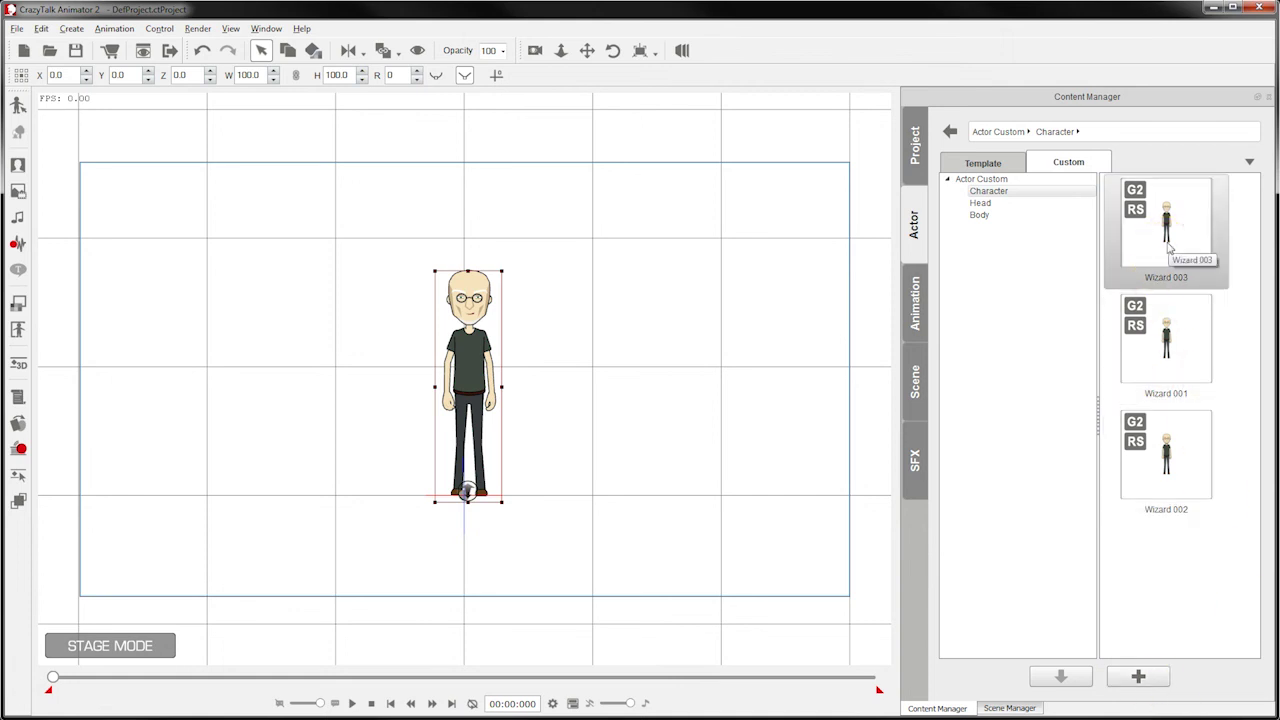